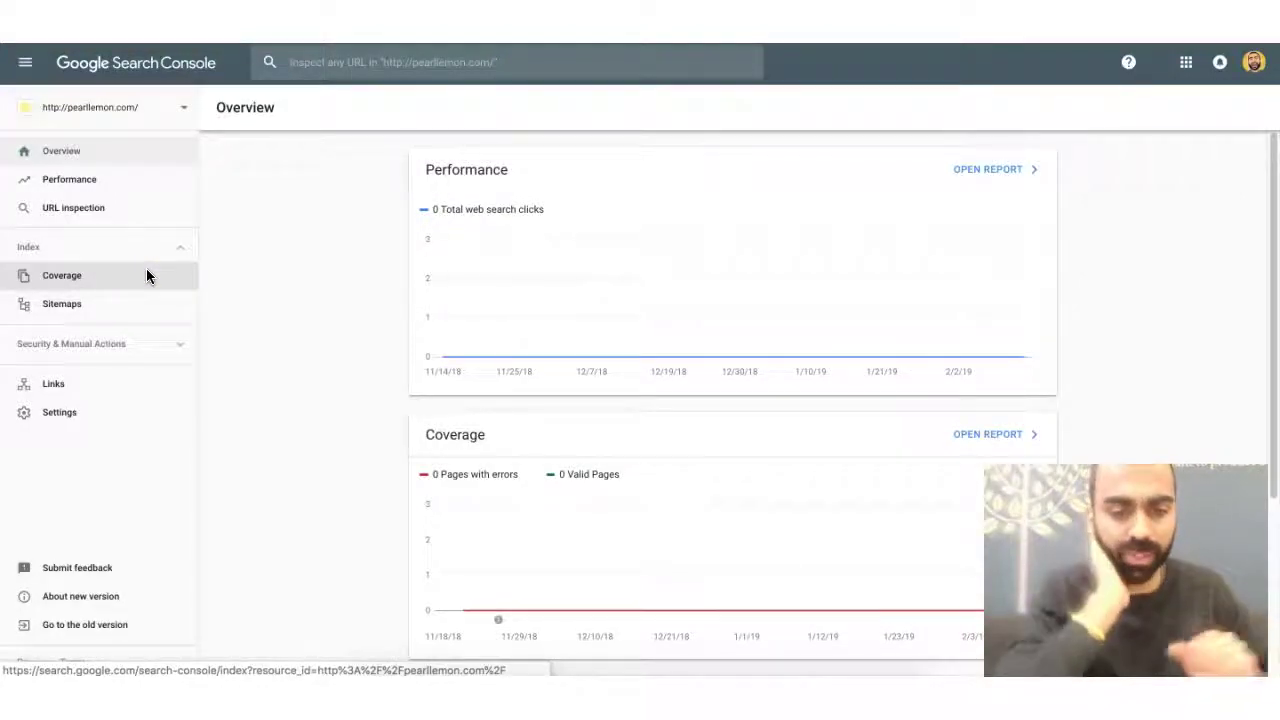
pyautogui.click(147, 257)
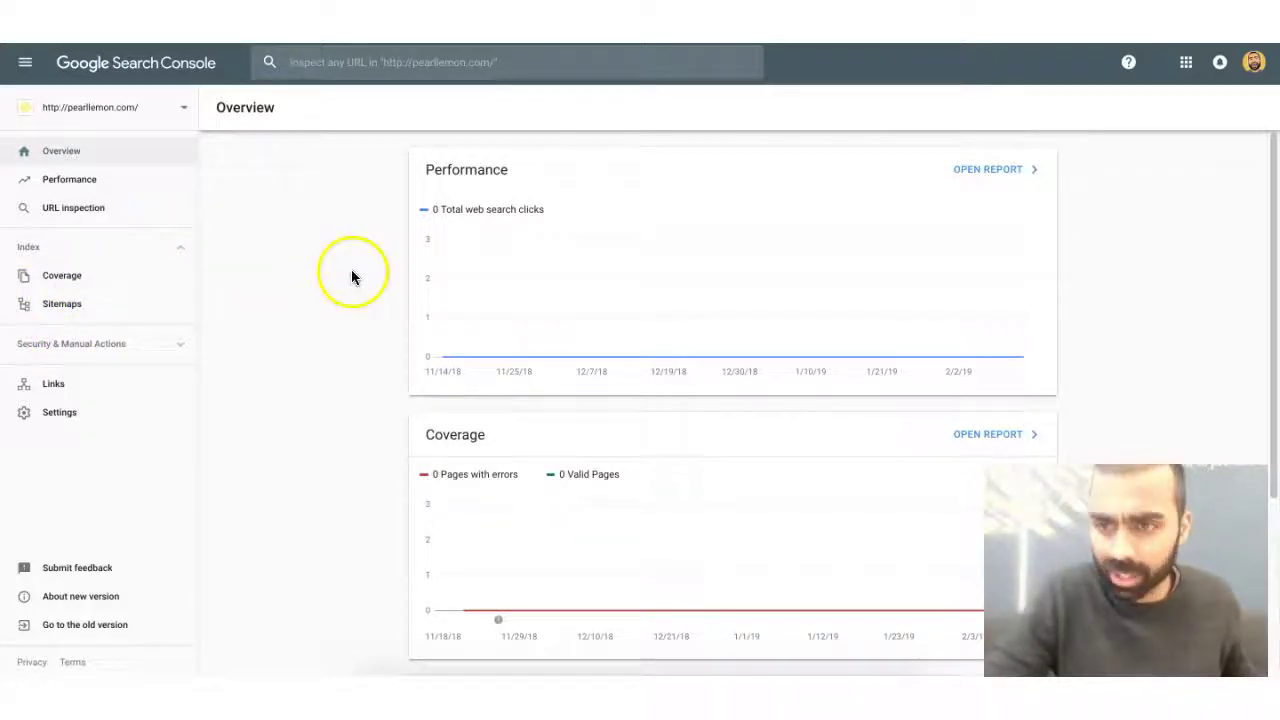
pyautogui.click(88, 190)
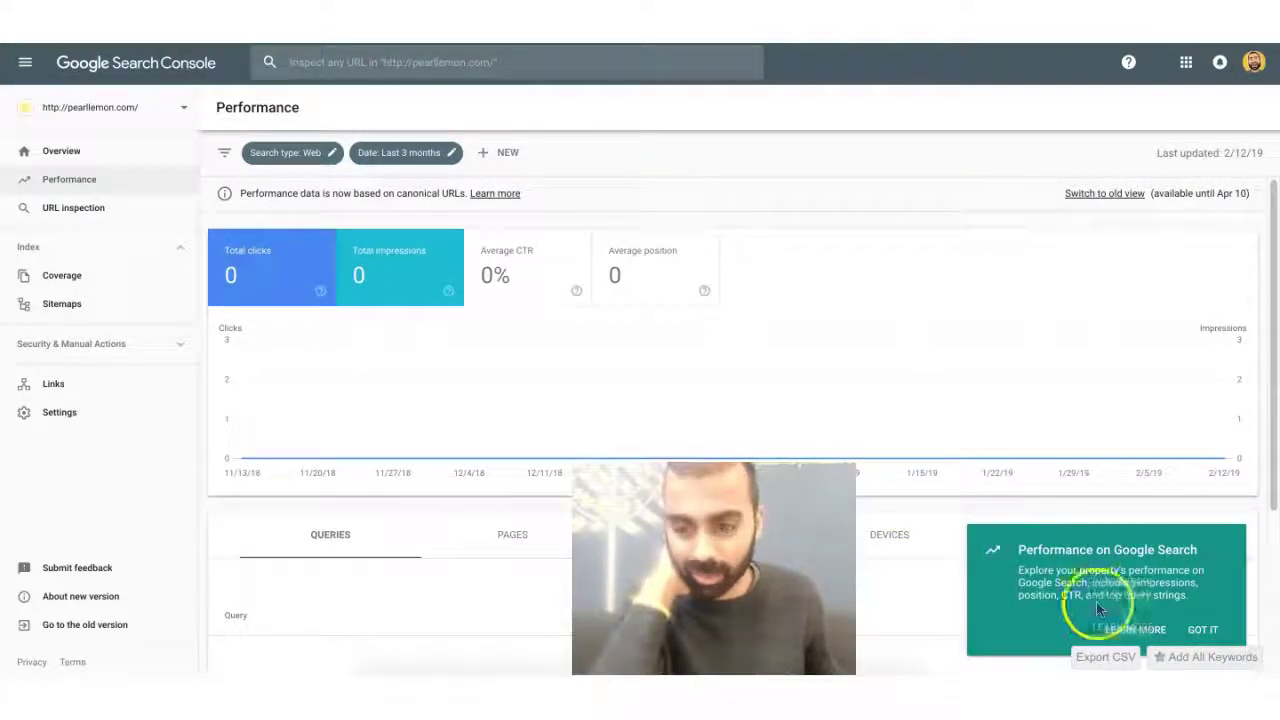
# Look through the help on the Performance report, close it, and dismiss the introductory notice.
pyautogui.click(1131, 633)
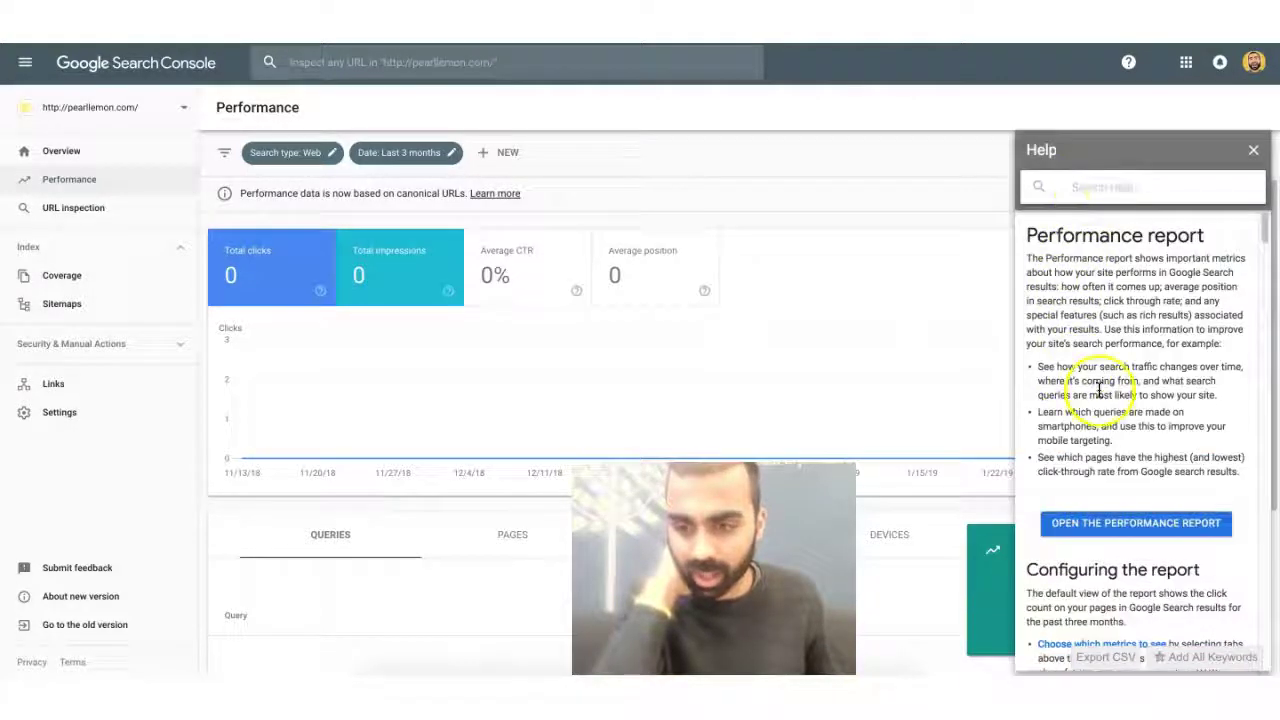
pyautogui.scroll(-4, 1095, 360)
pyautogui.click(1081, 346)
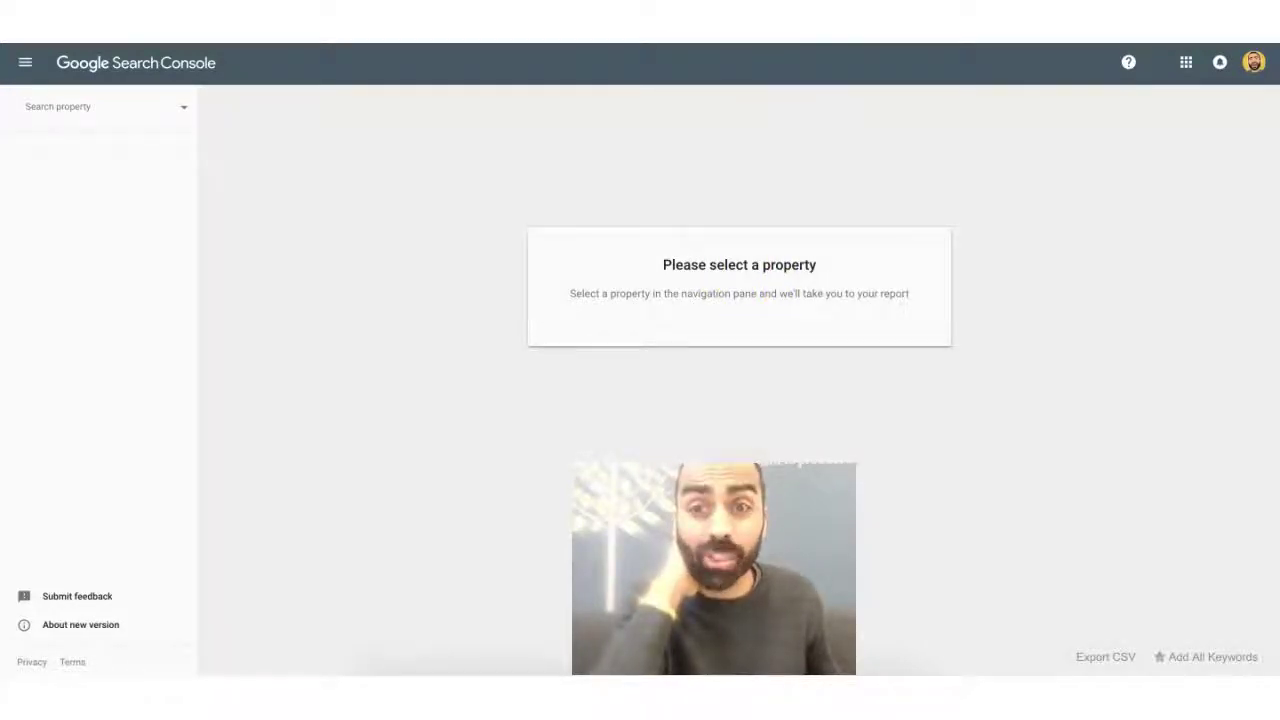
pyautogui.hotkey('ctrl', 'w')
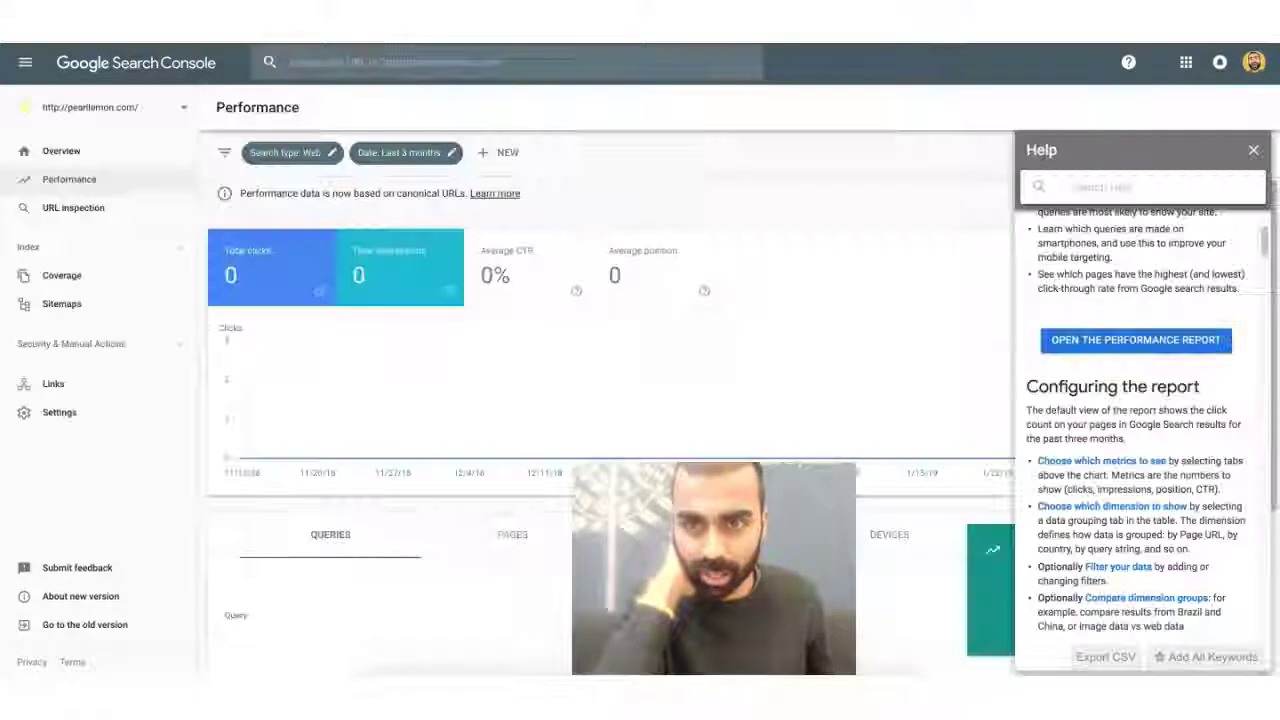
pyautogui.click(1257, 151)
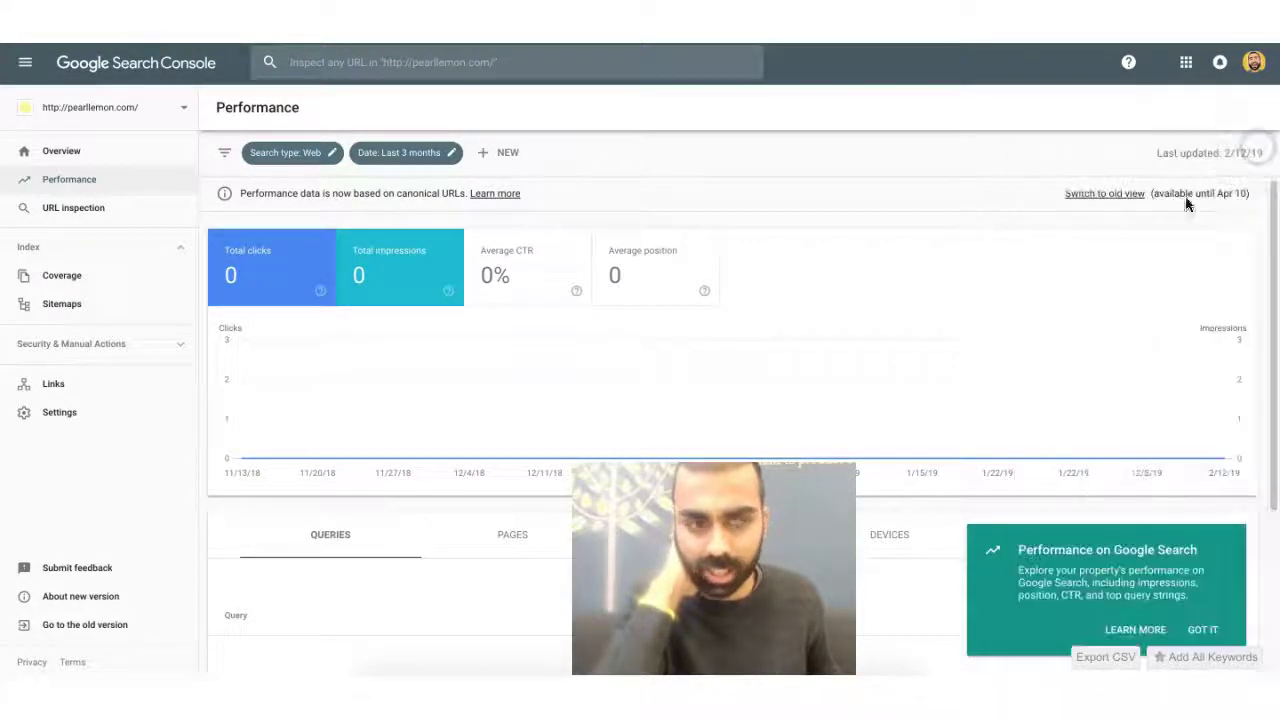
pyautogui.click(1201, 629)
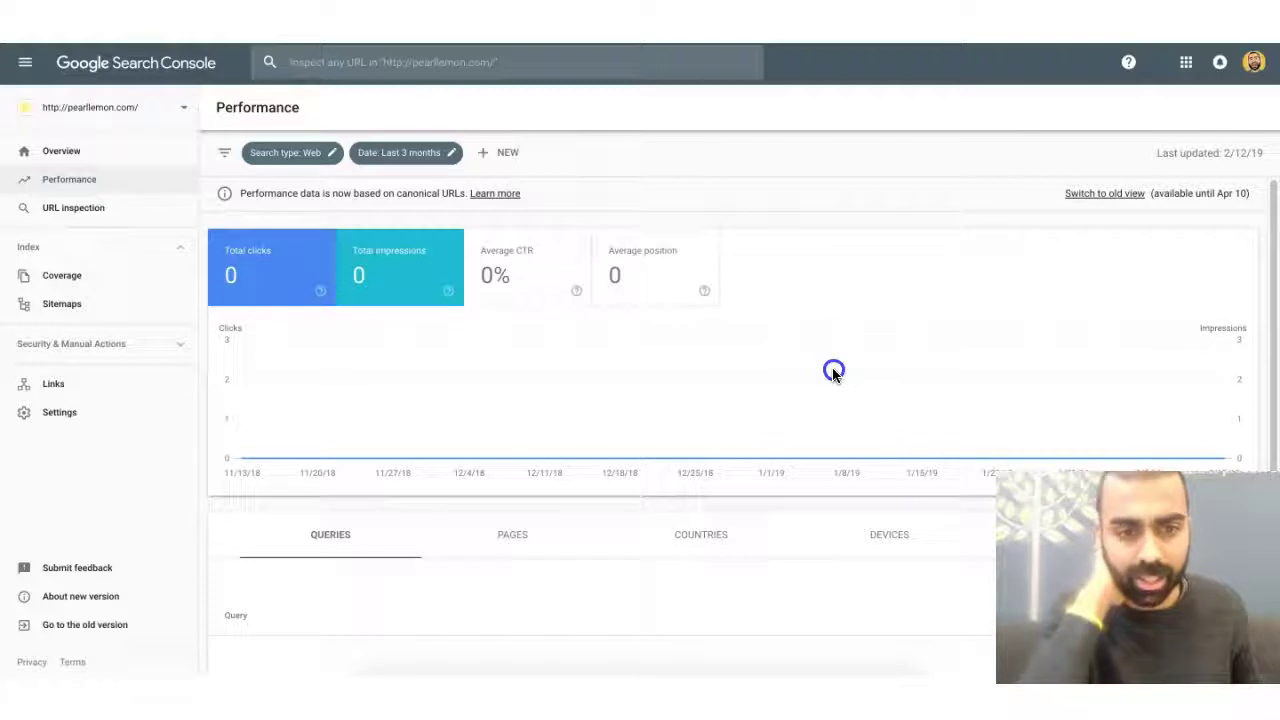
# Set the Performance report's date range to compare the last 3 months to the previous period.
pyautogui.click(430, 160)
pyautogui.click(574, 206)
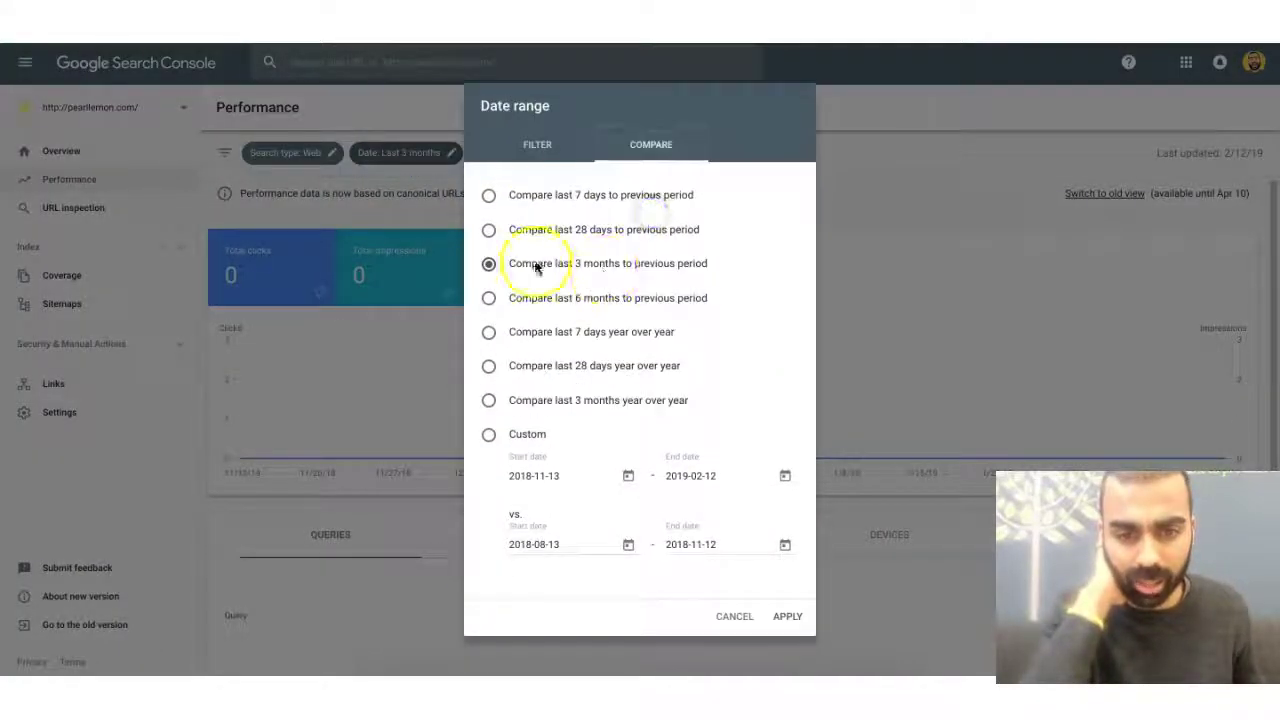
pyautogui.click(789, 616)
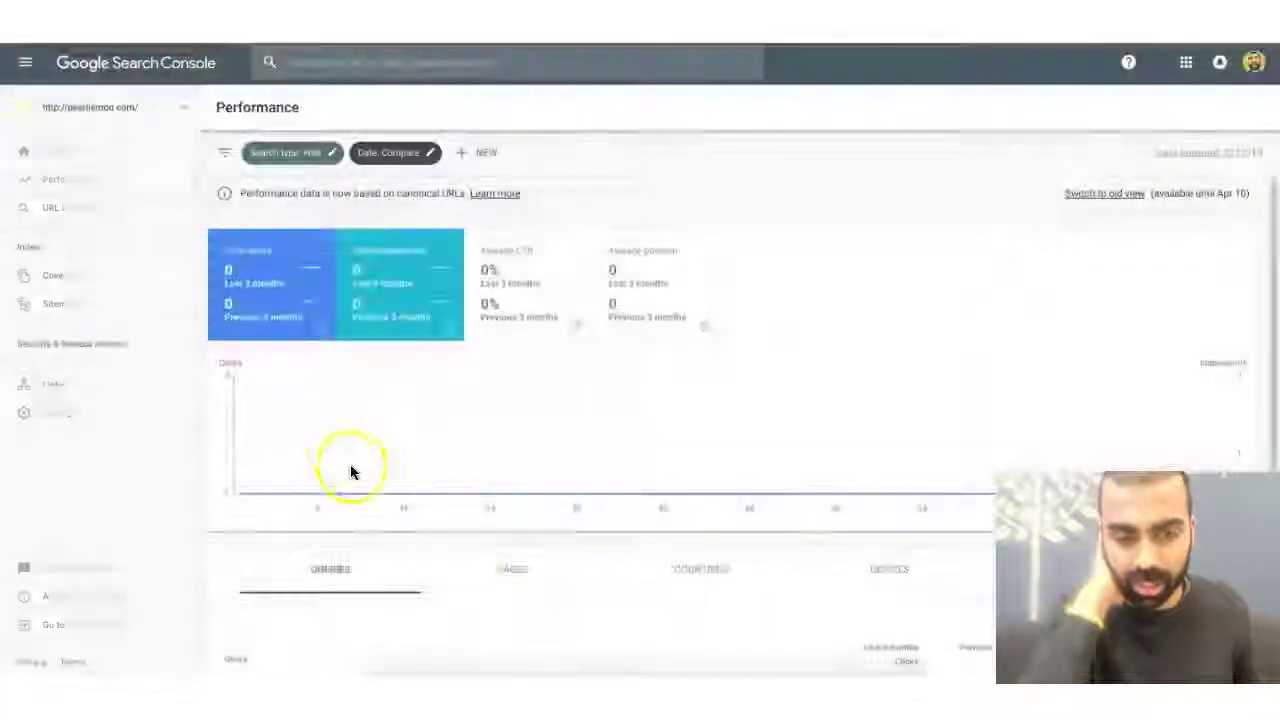
pyautogui.click(285, 295)
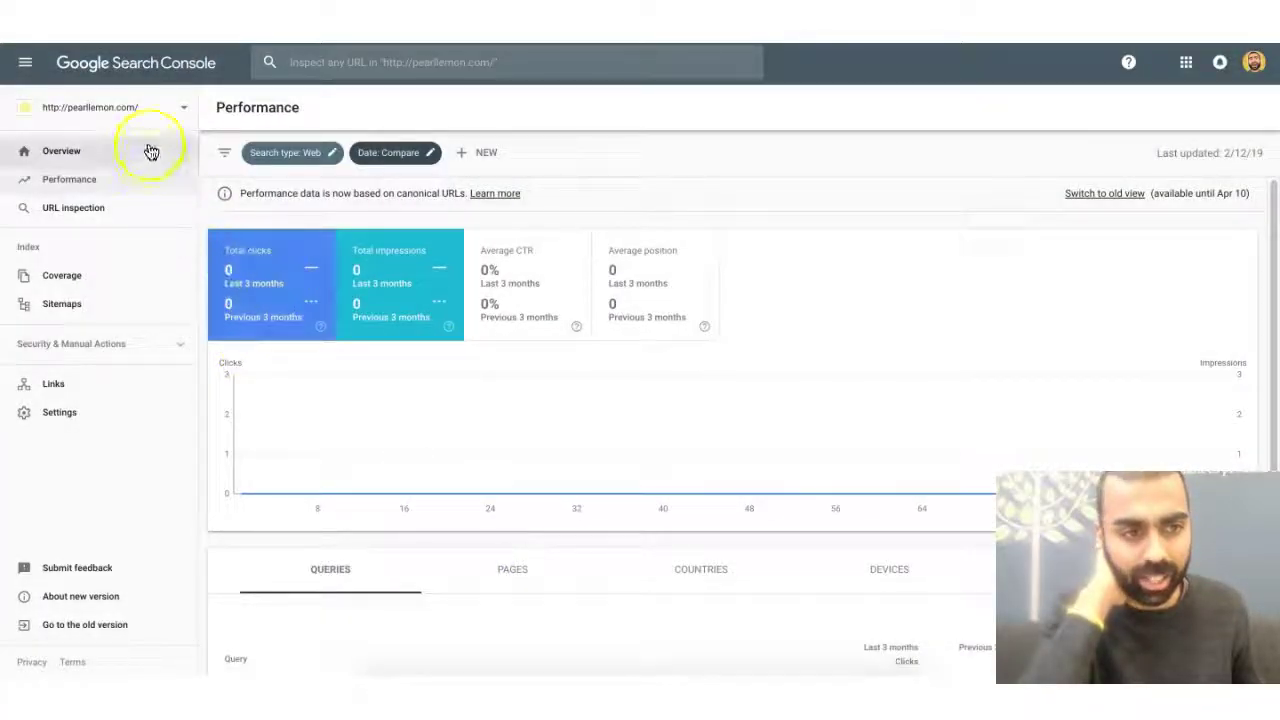
pyautogui.click(136, 112)
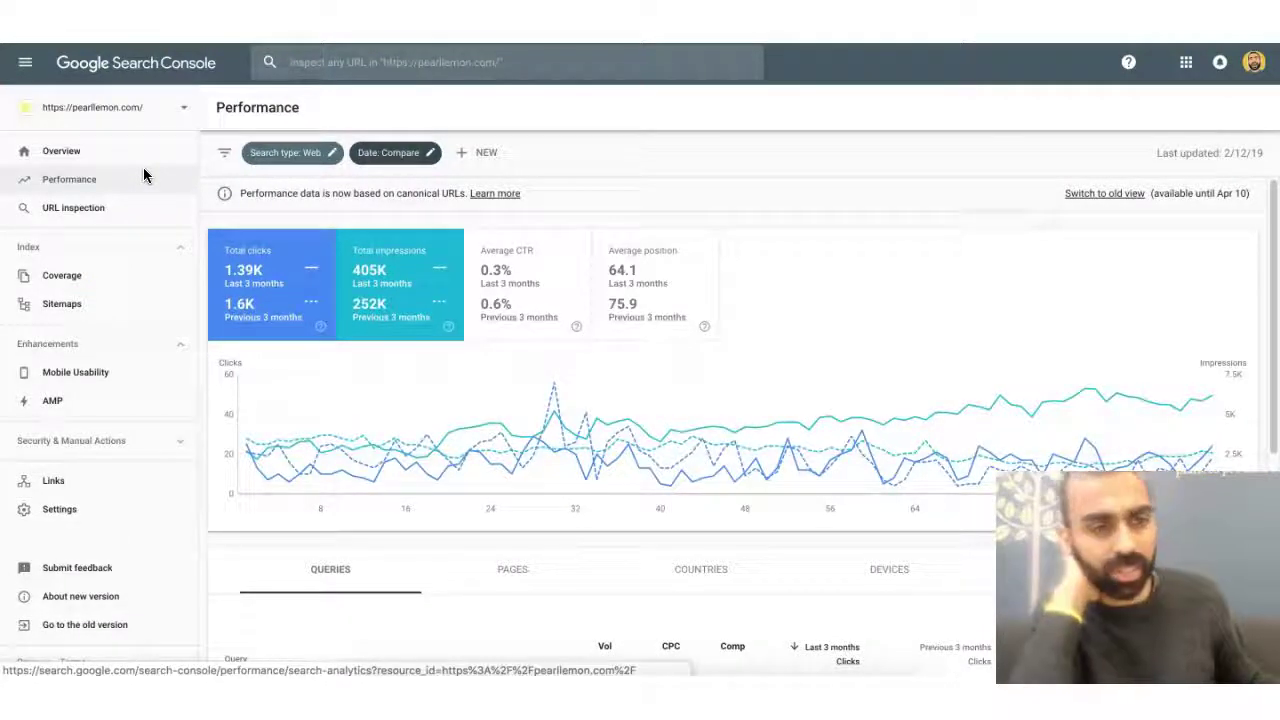
pyautogui.click(78, 214)
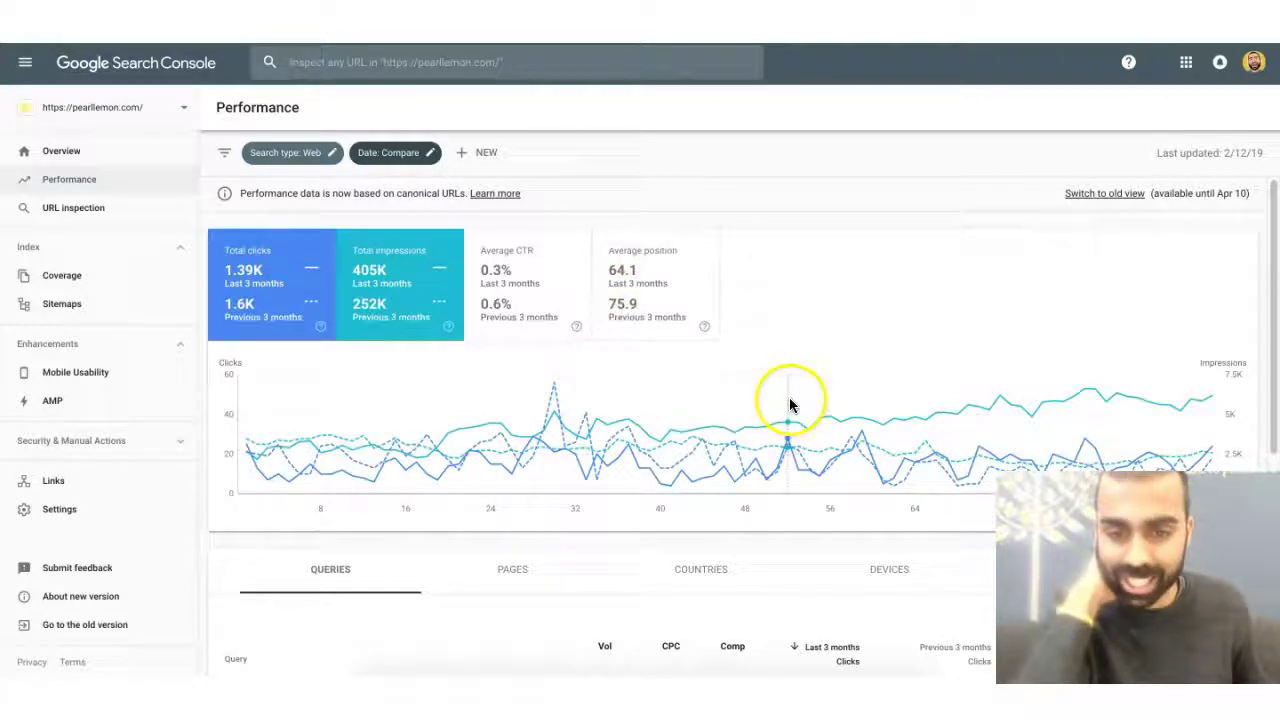
# Export the compared search queries table to Google Sheets.
pyautogui.scroll(-4, 574, 354)
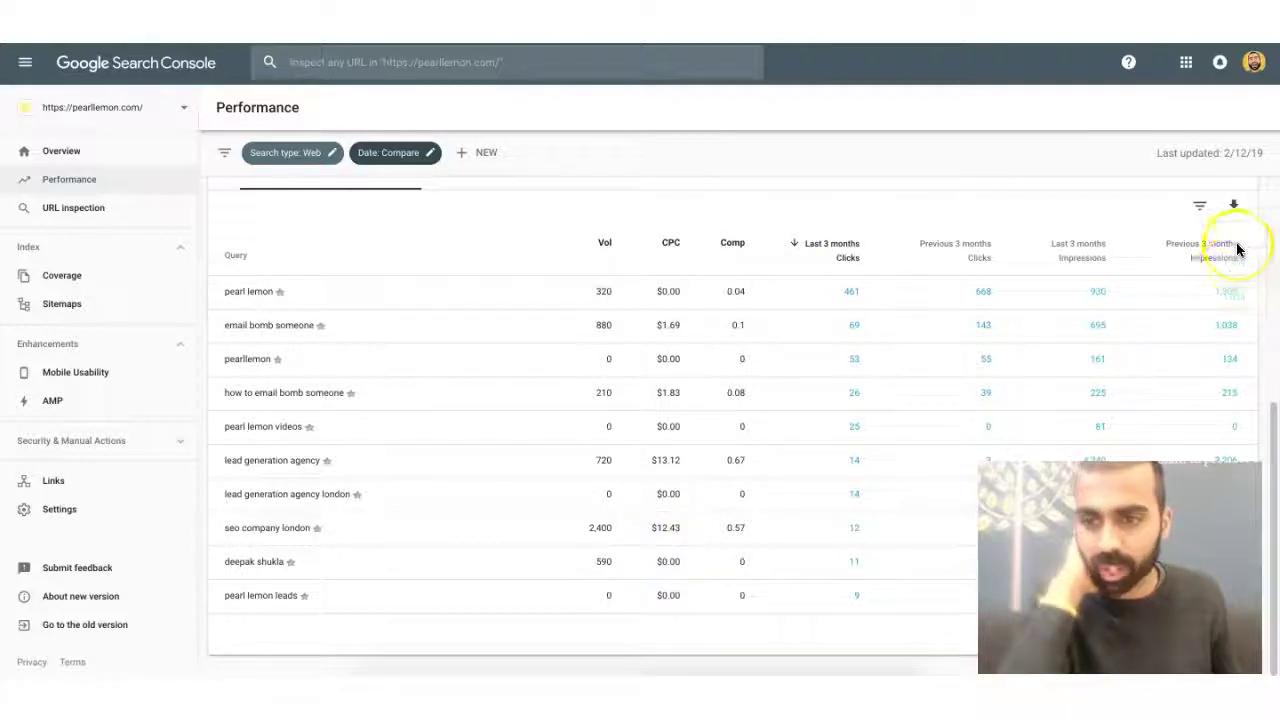
pyautogui.click(1234, 207)
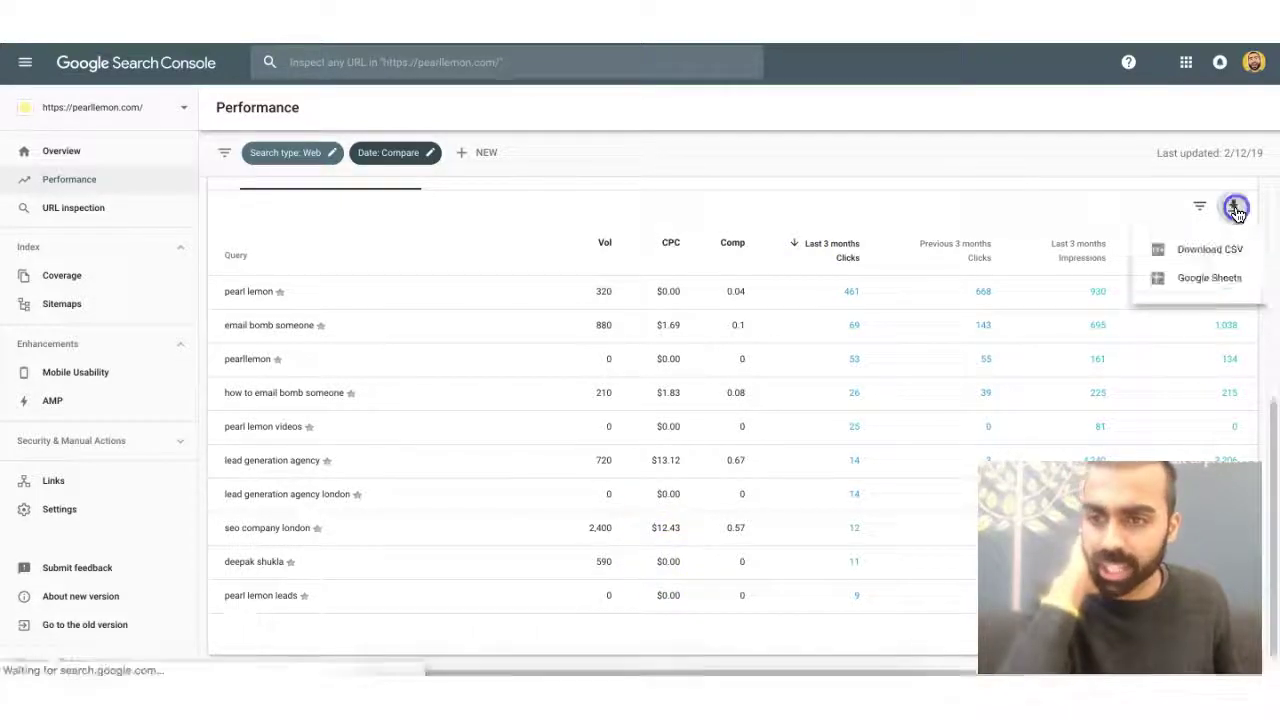
pyautogui.click(1212, 278)
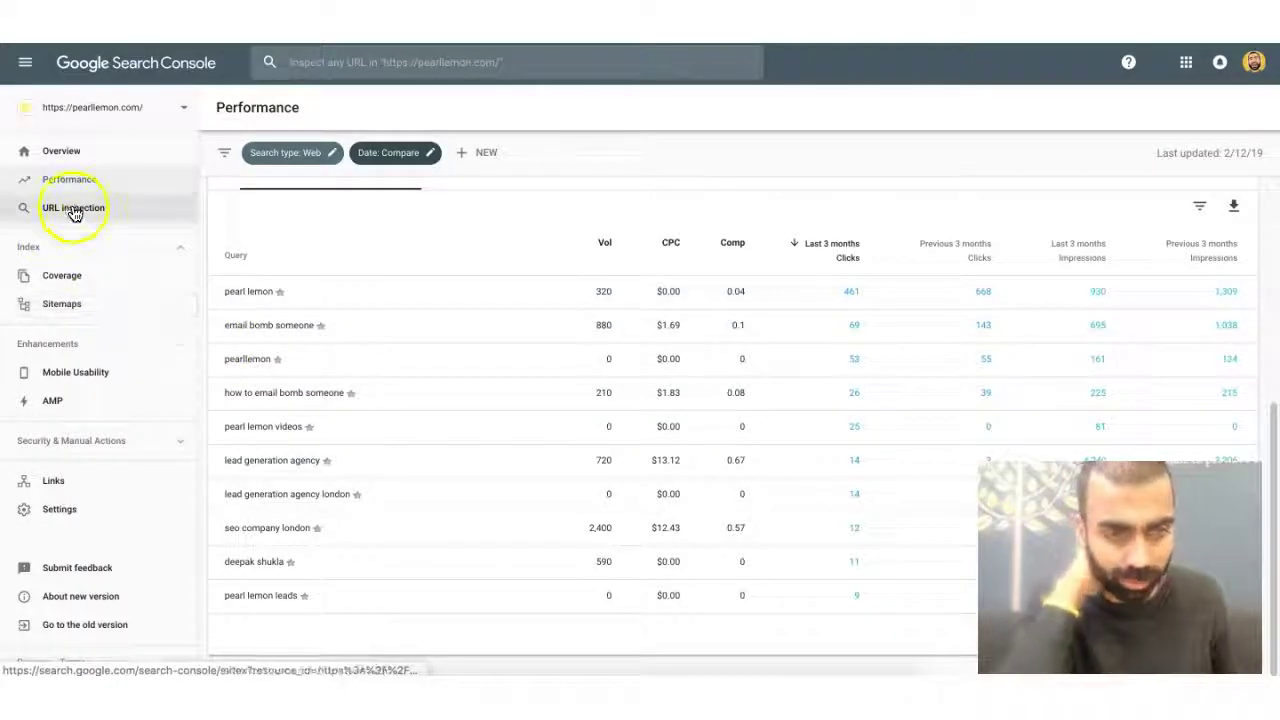
# Hide total clicks from the performance chart and review impressions for both periods in the chart and query table.
pyautogui.scroll(4, 354, 286)
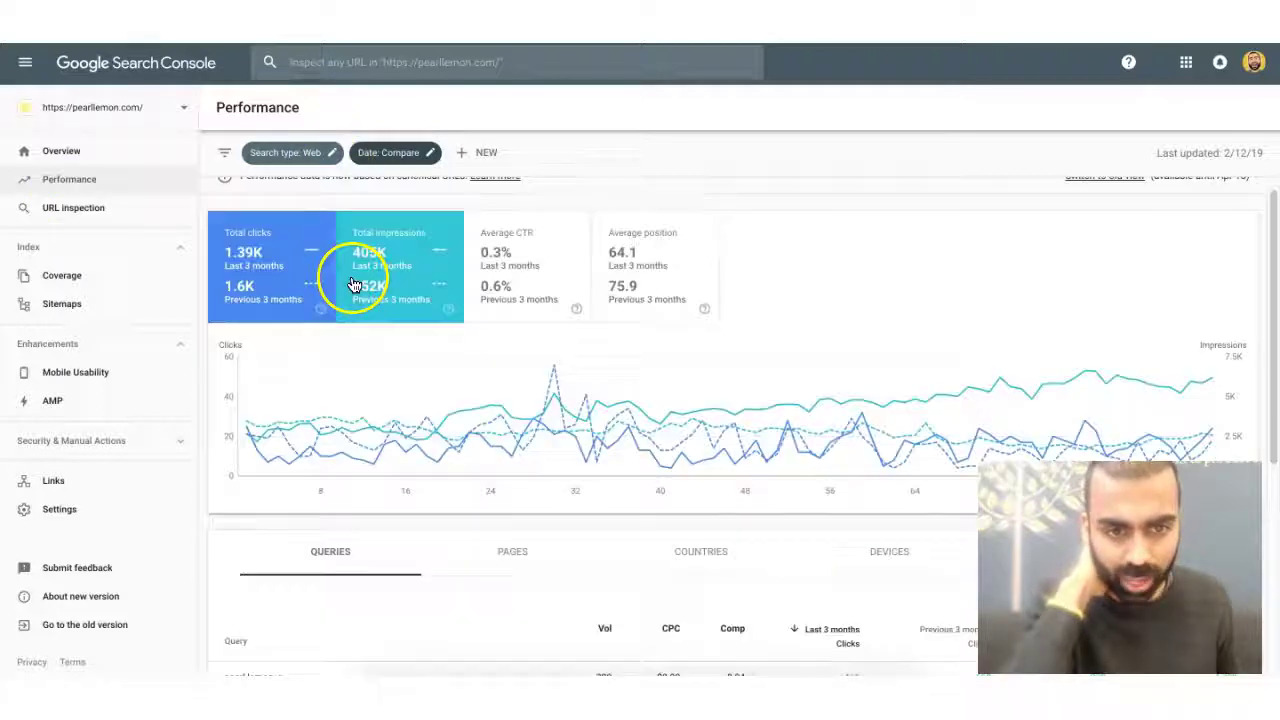
pyautogui.click(257, 255)
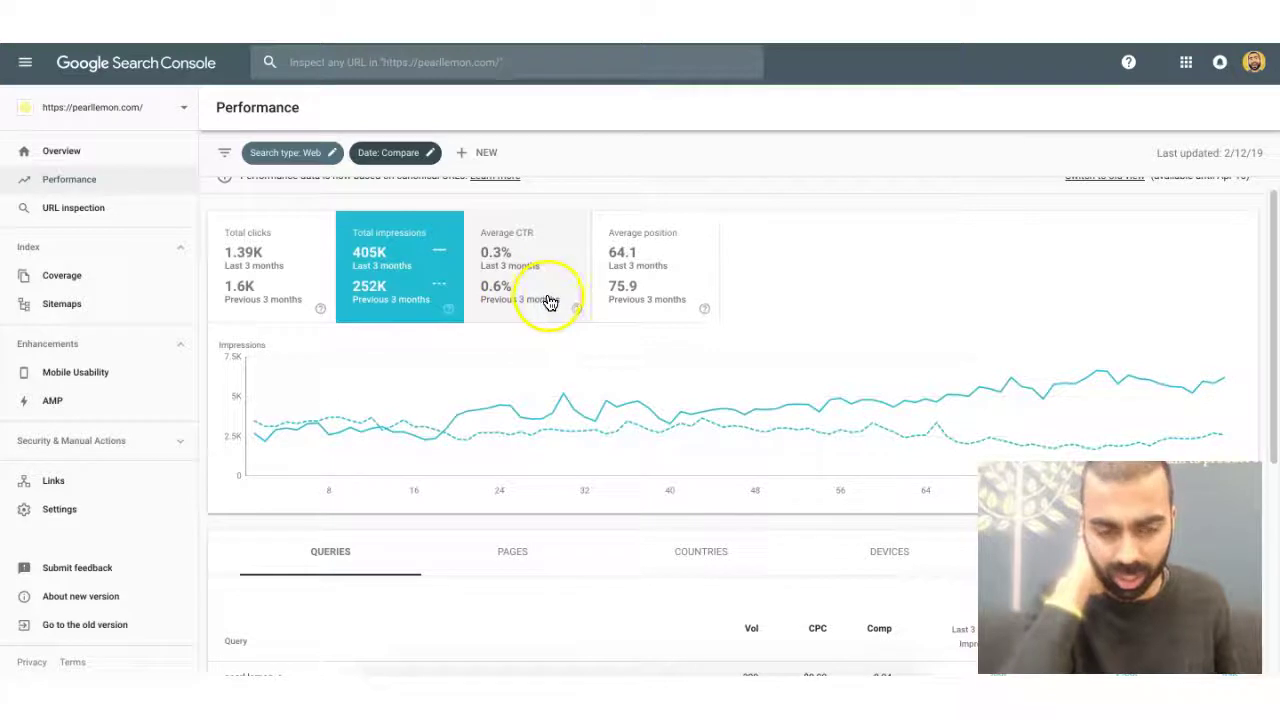
pyautogui.scroll(1, 640, 326)
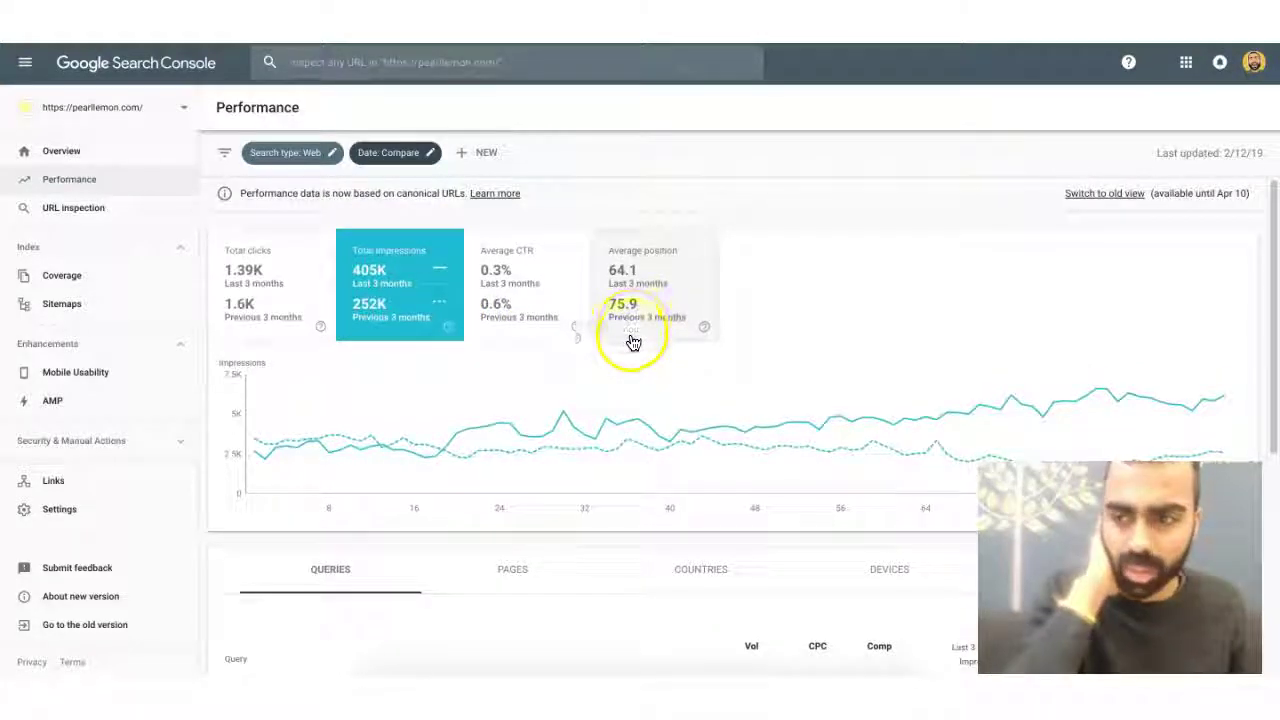
pyautogui.scroll(-2, 633, 343)
pyautogui.scroll(2, 620, 349)
pyautogui.scroll(-4, 571, 349)
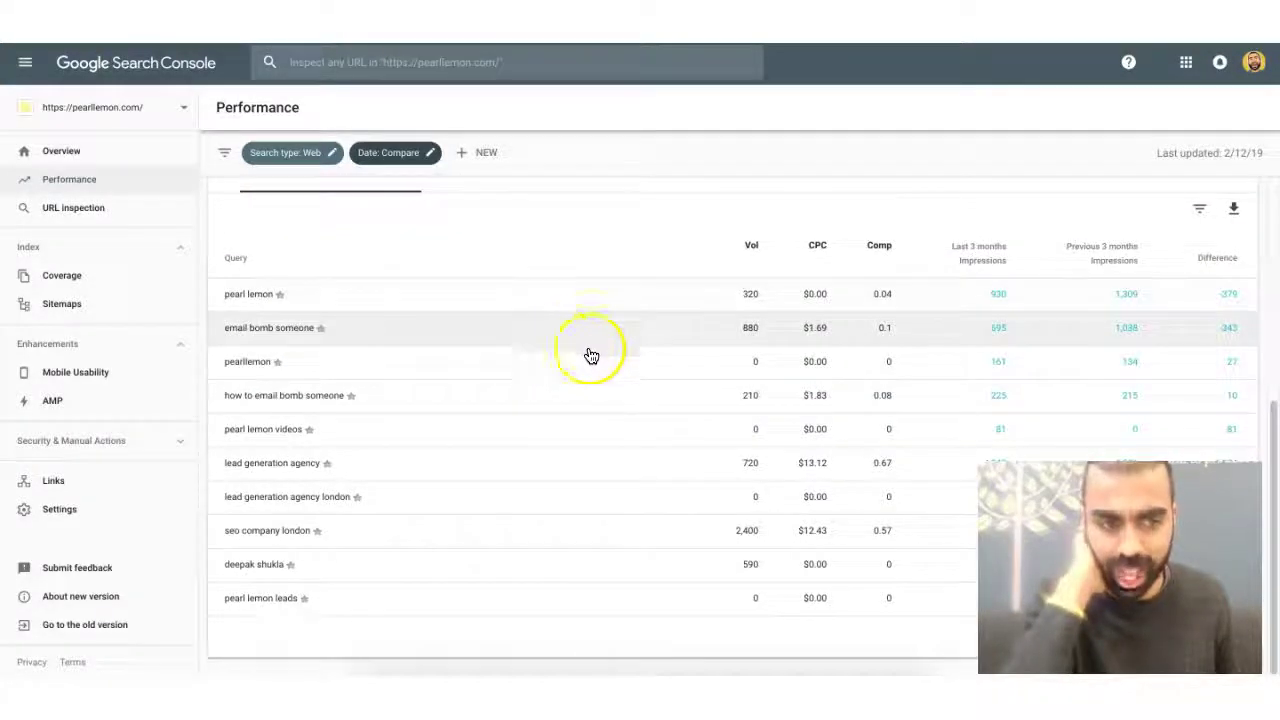
pyautogui.click(75, 209)
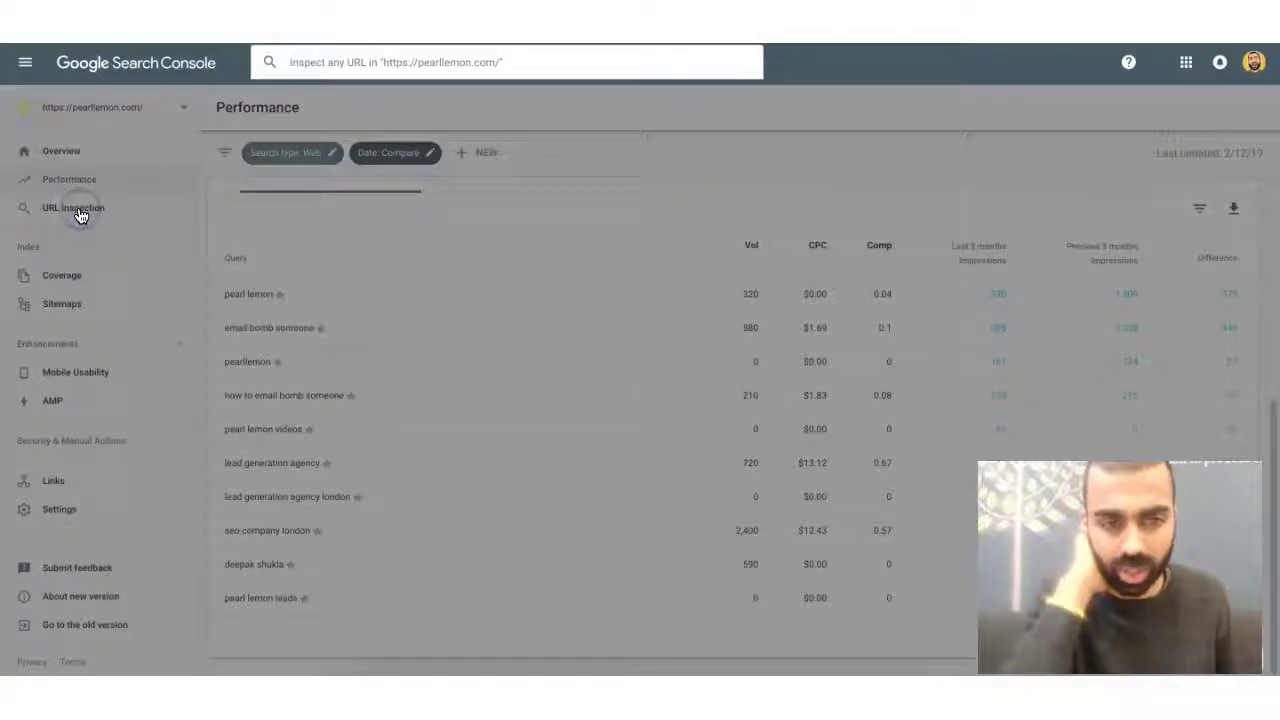
pyautogui.click(83, 214)
pyautogui.click(85, 212)
pyautogui.click(85, 212)
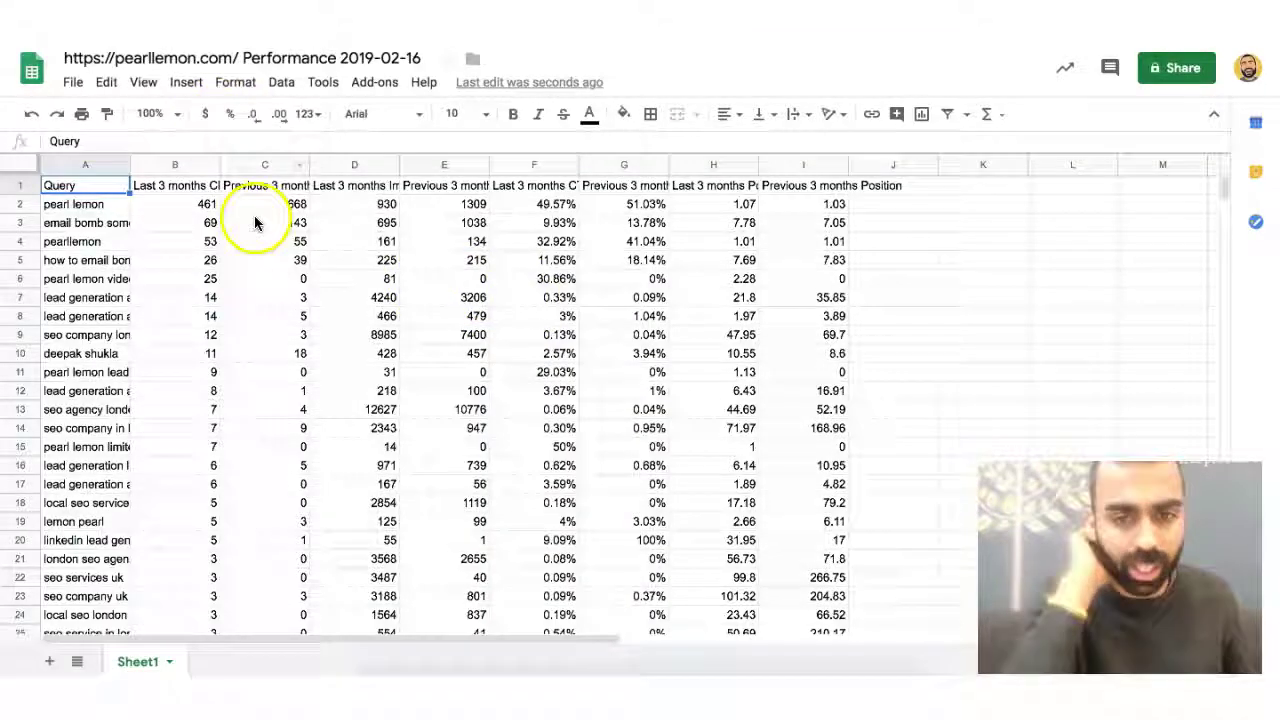
# In the exported Google Sheets file, resize all columns to fit their contents.
pyautogui.click(22, 164)
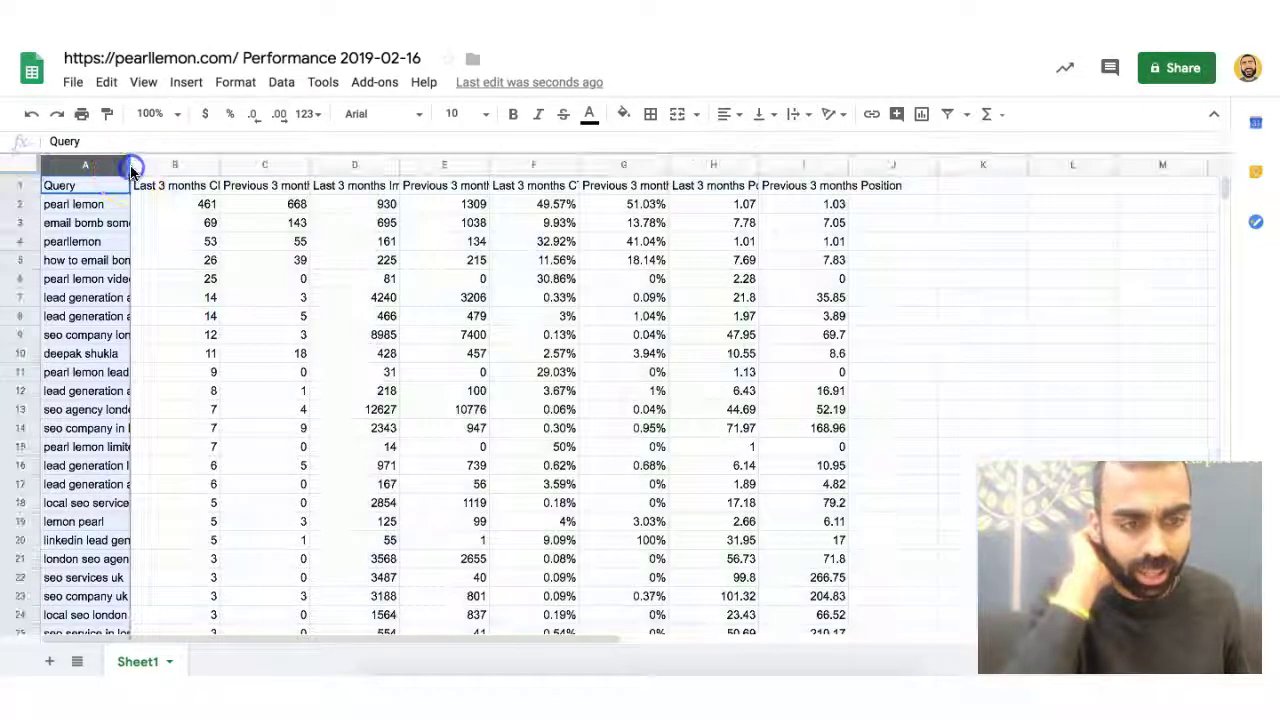
pyautogui.click(22, 164)
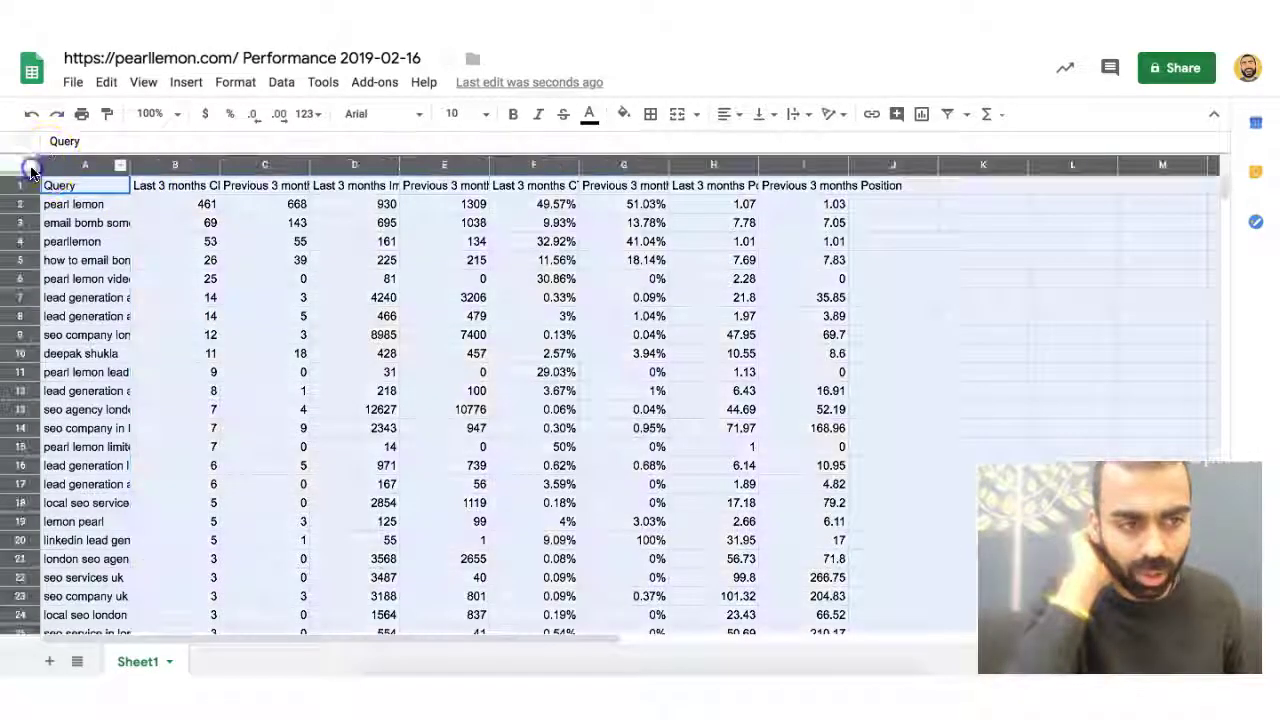
pyautogui.doubleClick(131, 166)
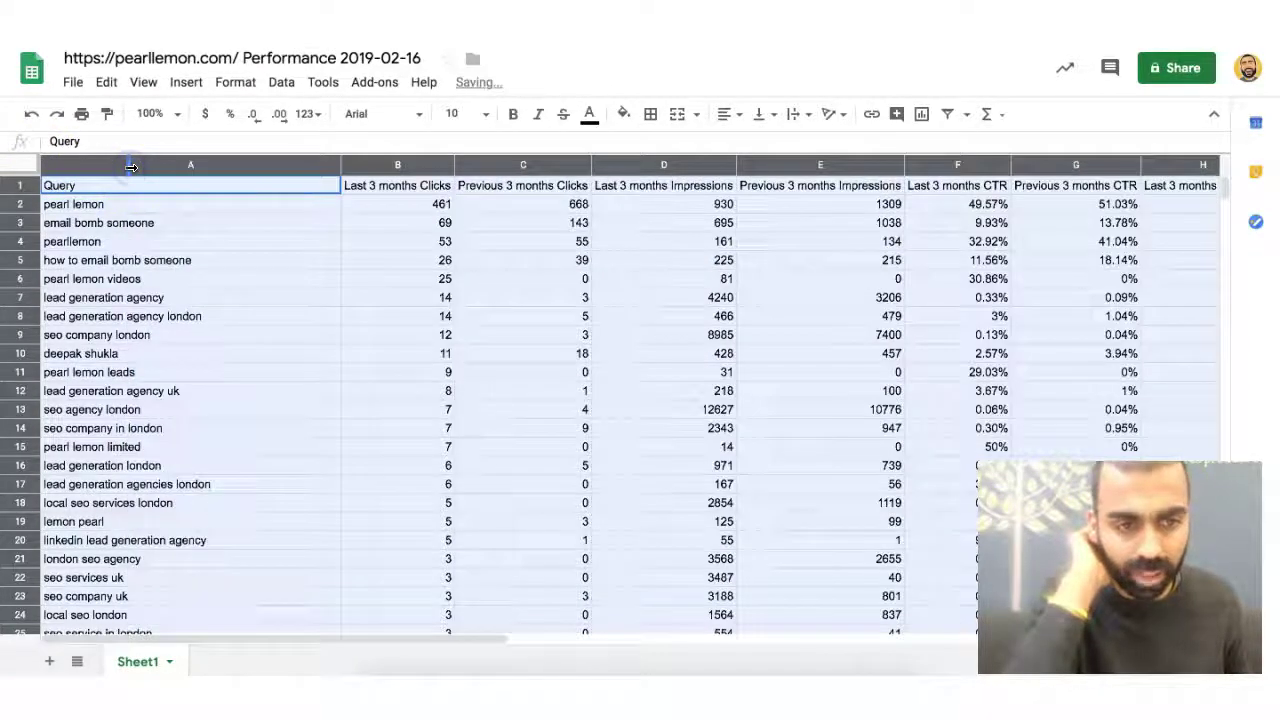
pyautogui.click(310, 223)
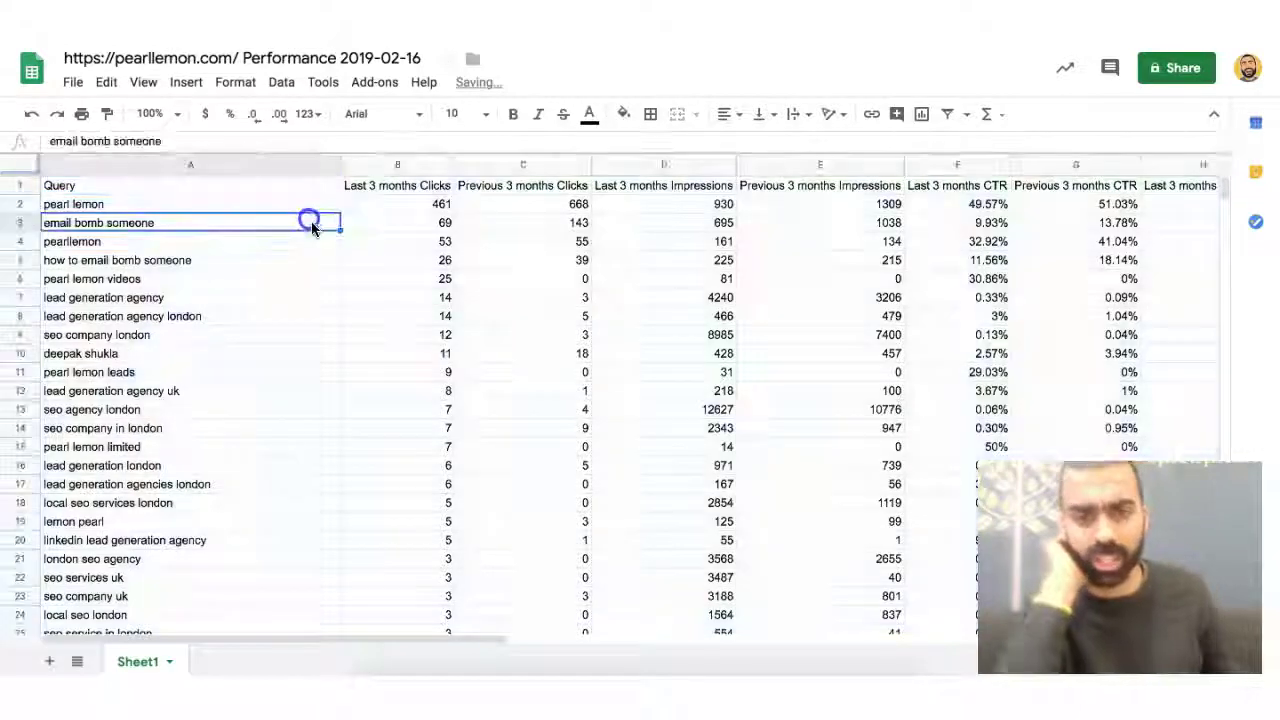
# Add a filter to the Query column and deselect all of its values.
pyautogui.click(240, 164)
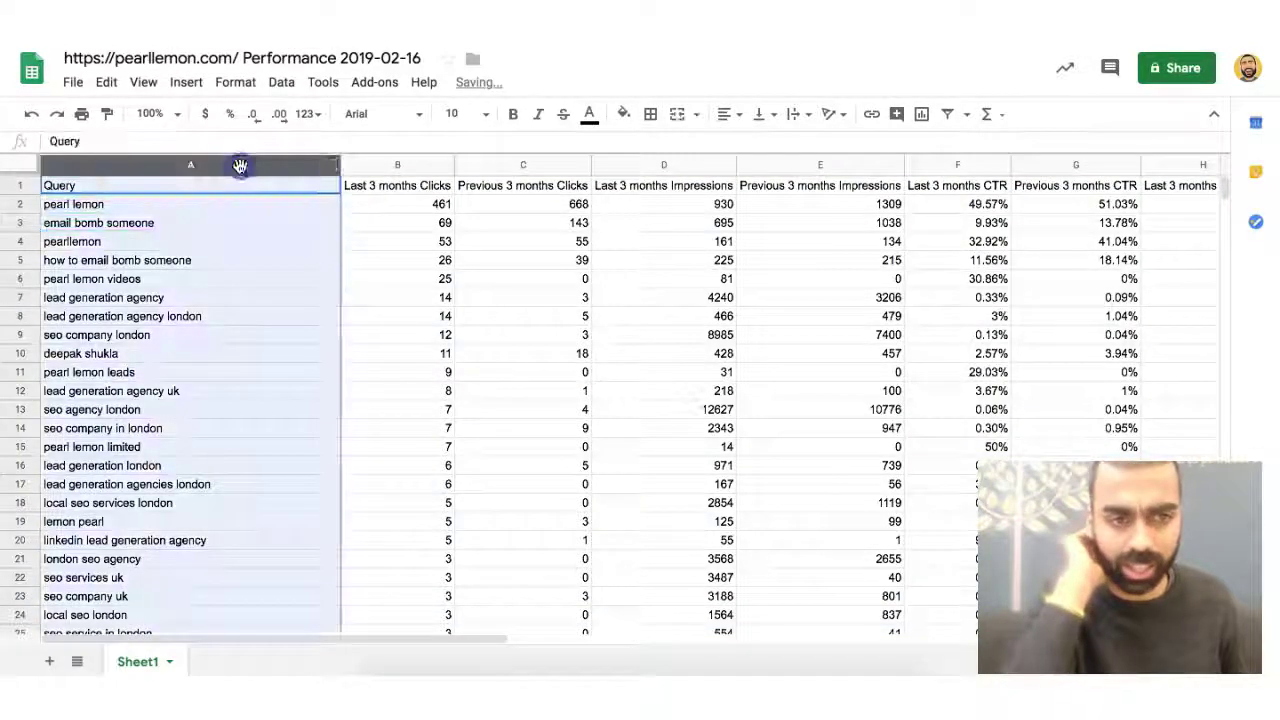
pyautogui.click(947, 114)
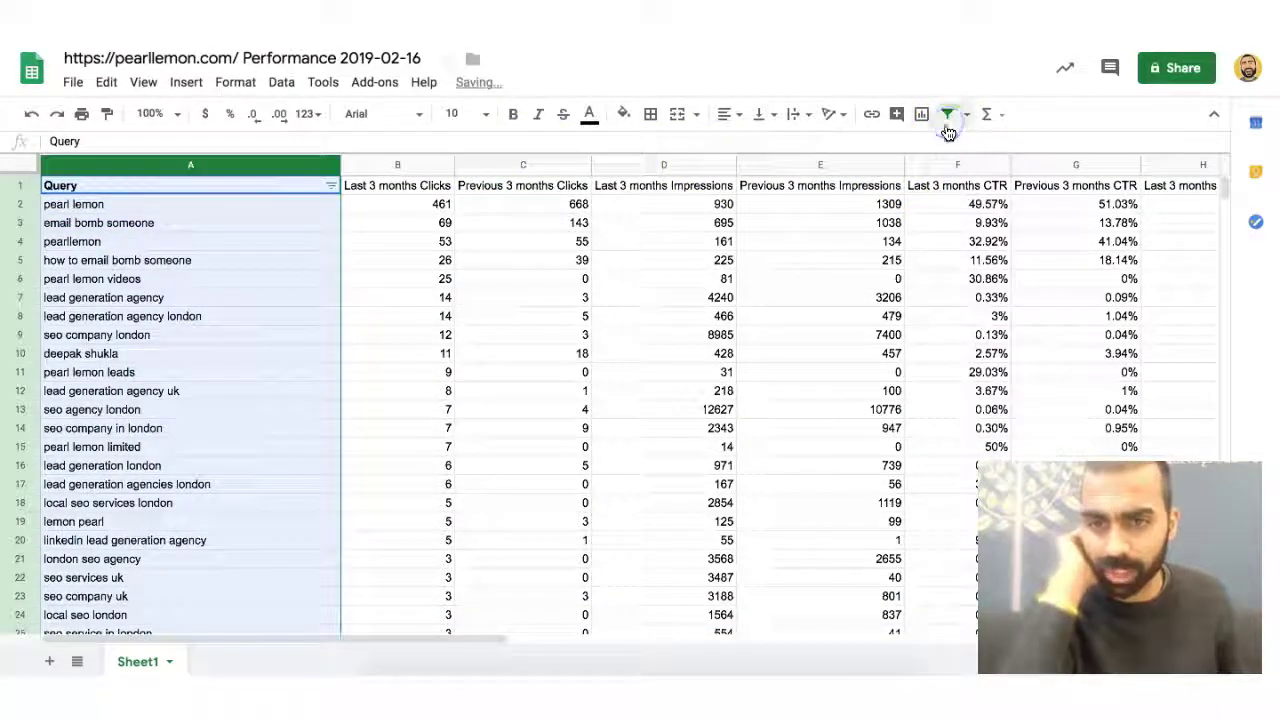
pyautogui.click(330, 190)
pyautogui.click(174, 364)
pyautogui.write('so')
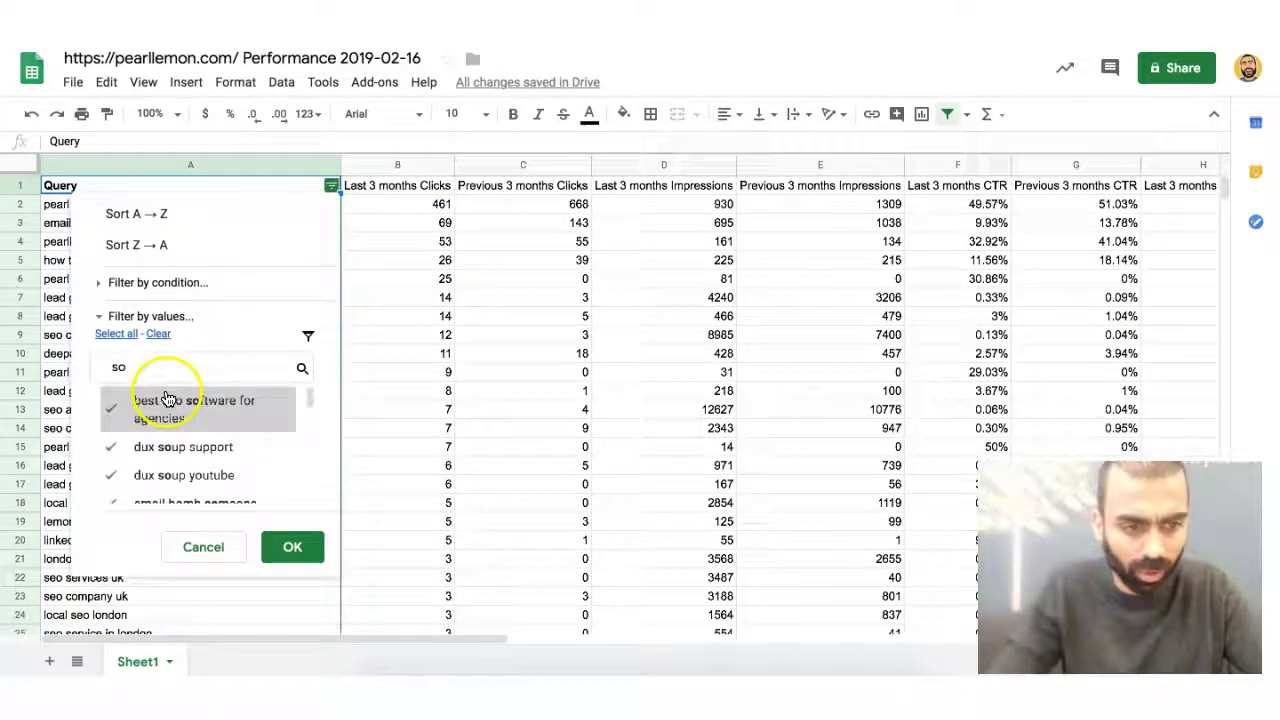
pyautogui.press('BackSpace')
pyautogui.press('BackSpace')
pyautogui.click(150, 335)
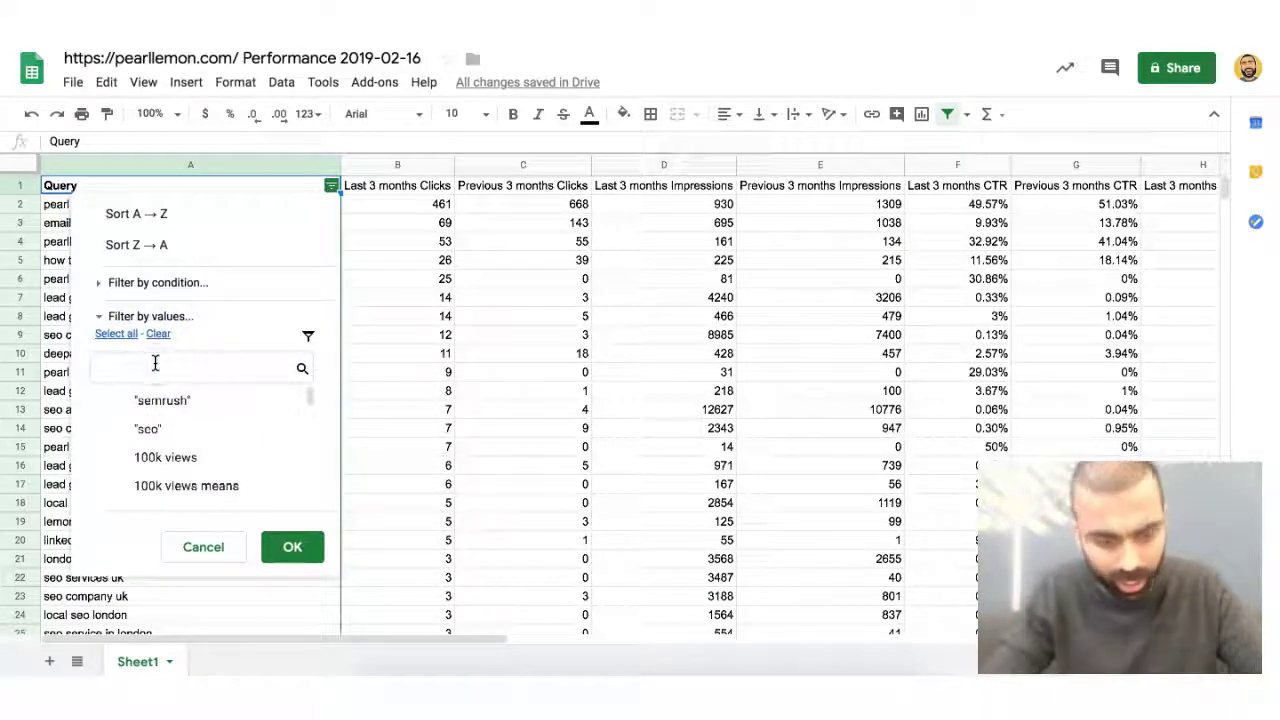
# Try to filter the Query column by searching its values for "seo" and applying the filter.
pyautogui.click(155, 367)
pyautogui.write('seo')
pyautogui.click(300, 552)
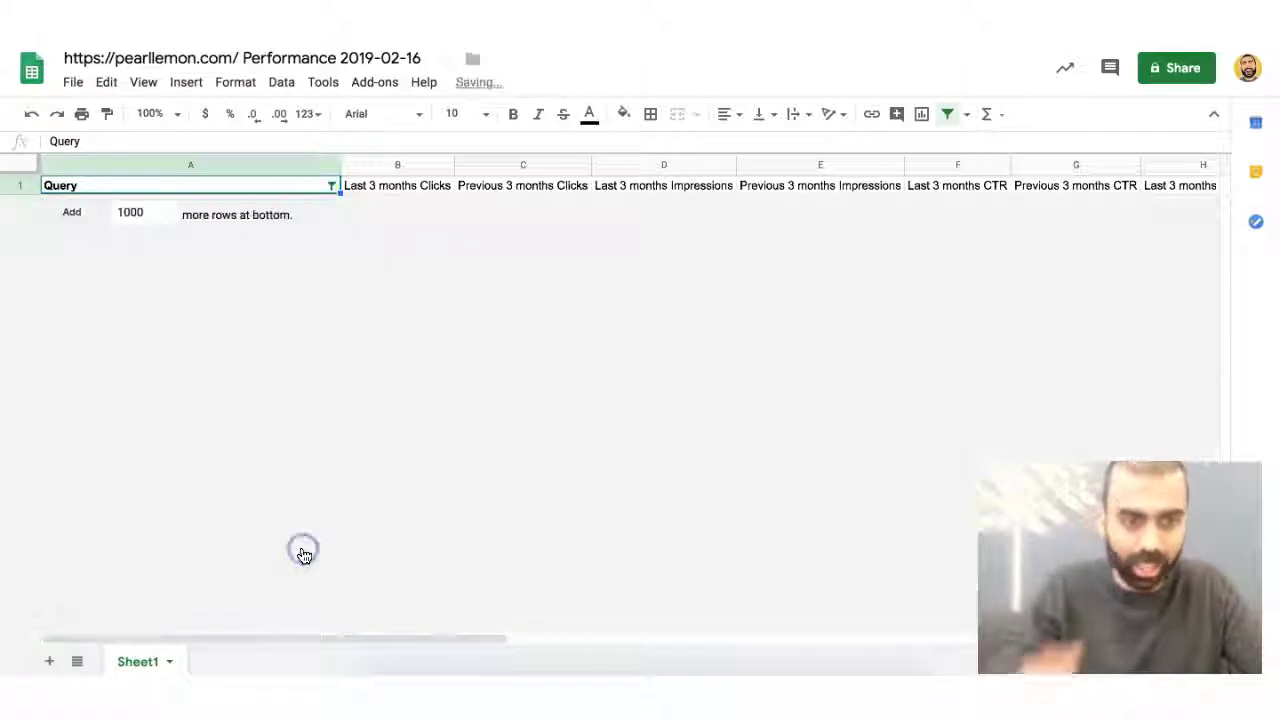
# Filter the Query column to all values matching "seo" and look through the filtered keywords.
pyautogui.click(334, 187)
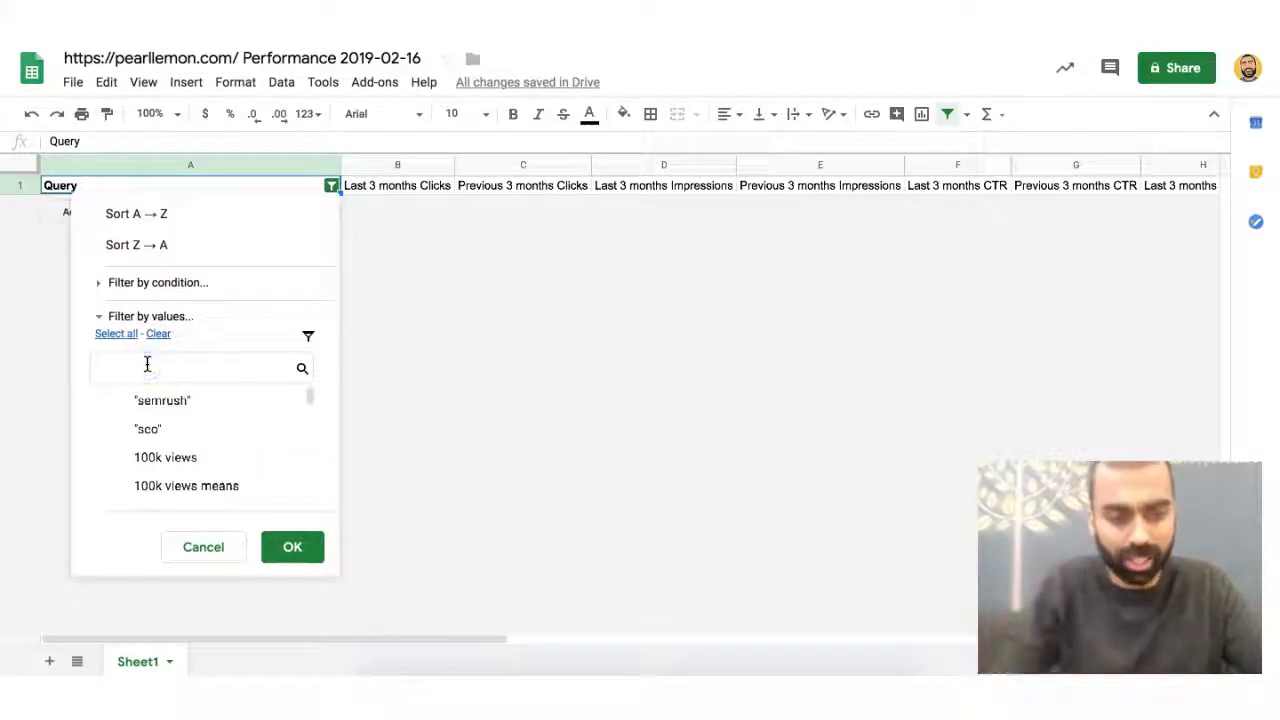
pyautogui.write('seo')
pyautogui.click(124, 366)
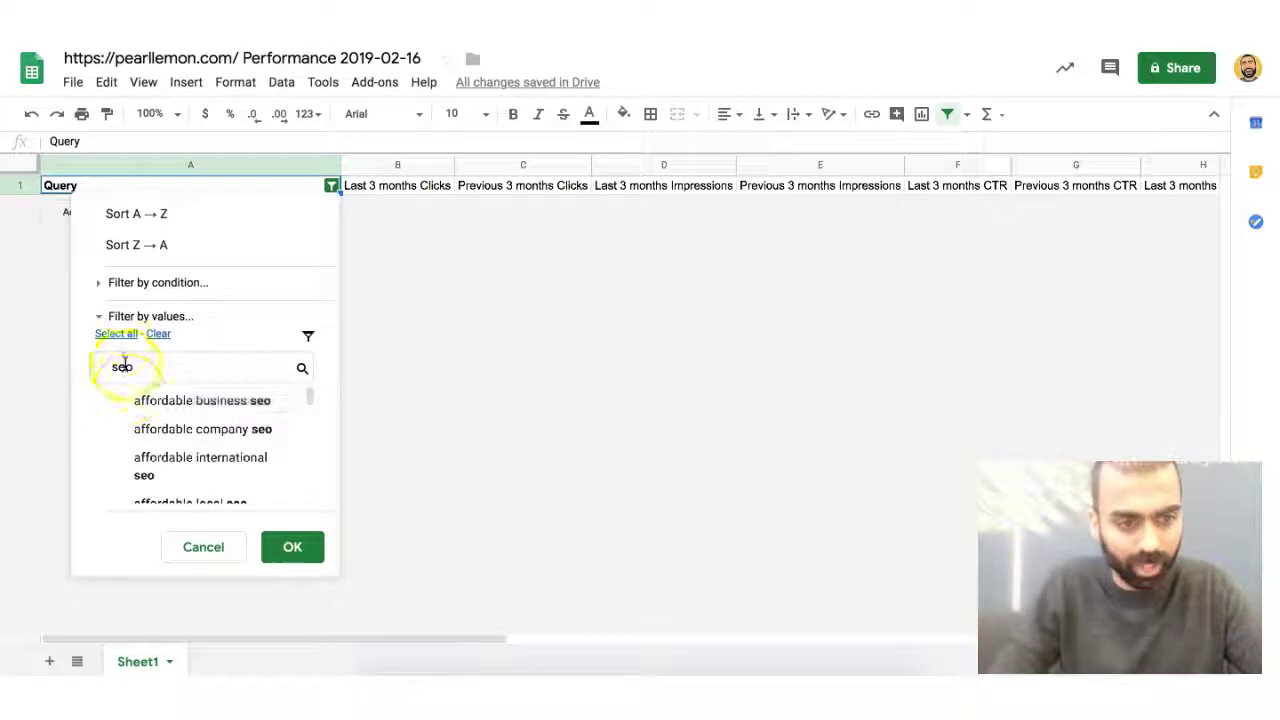
pyautogui.click(293, 560)
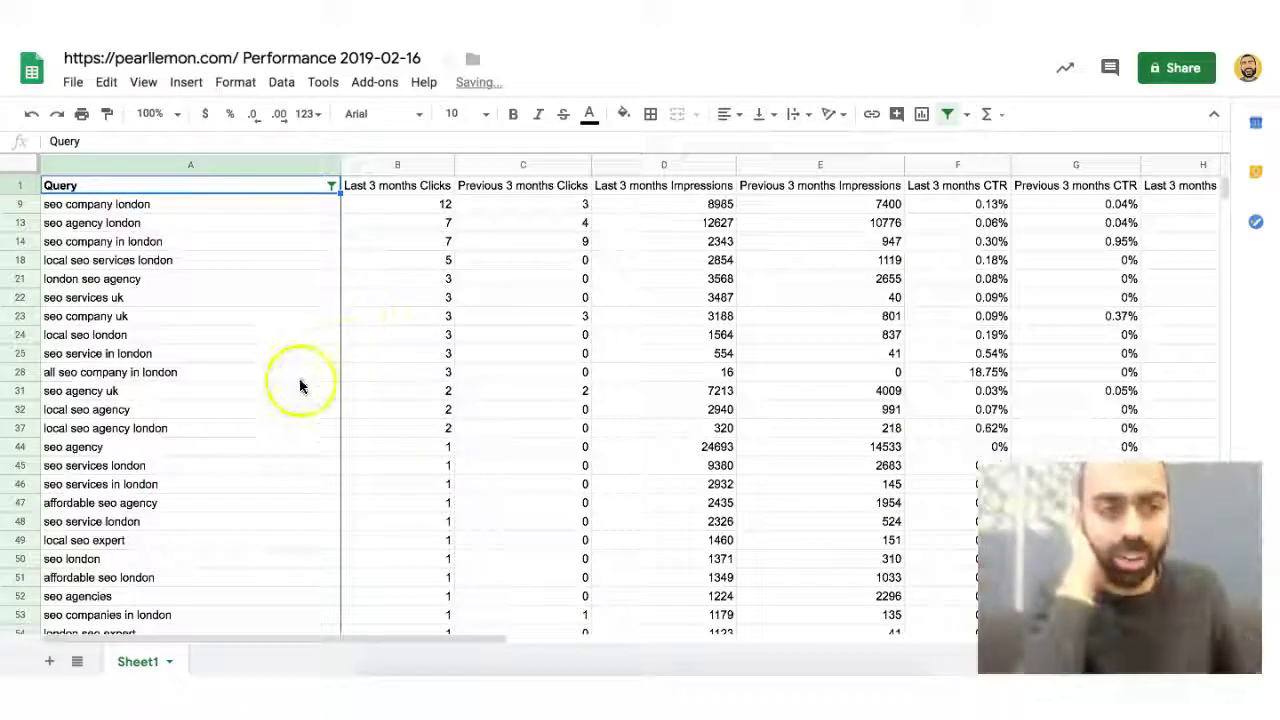
pyautogui.scroll(-3, 227, 395)
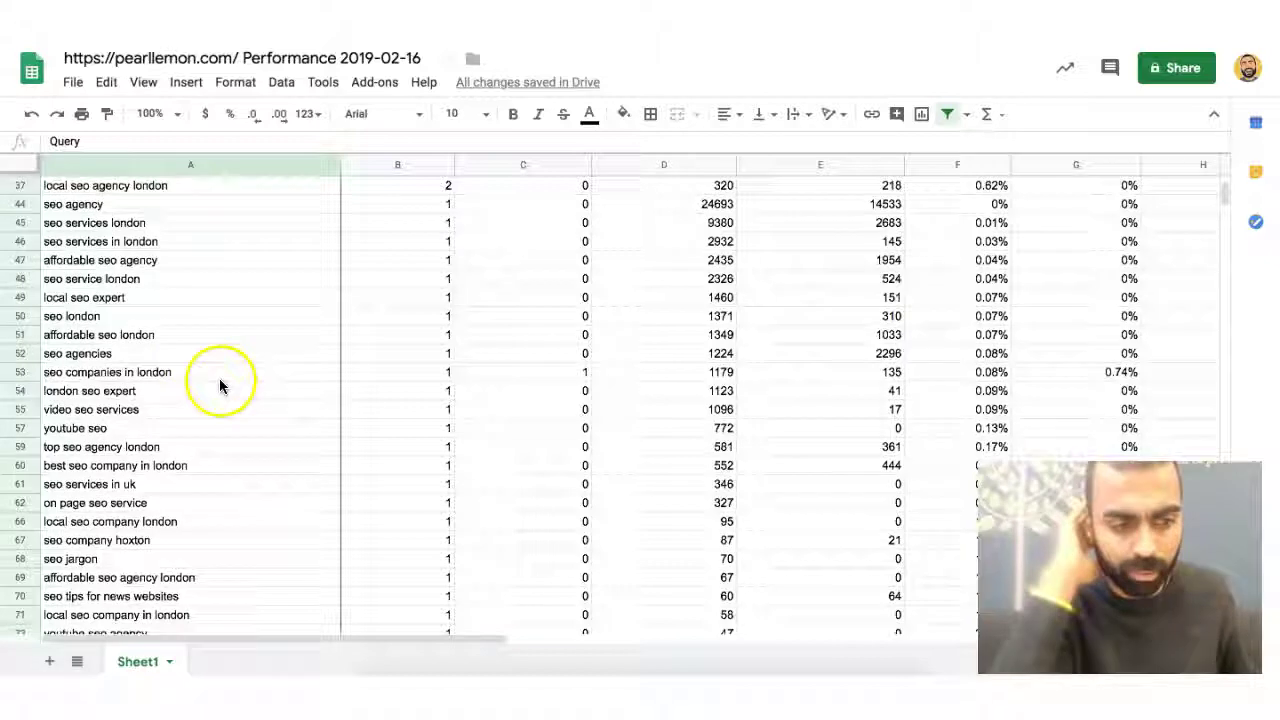
pyautogui.scroll(-10, 215, 401)
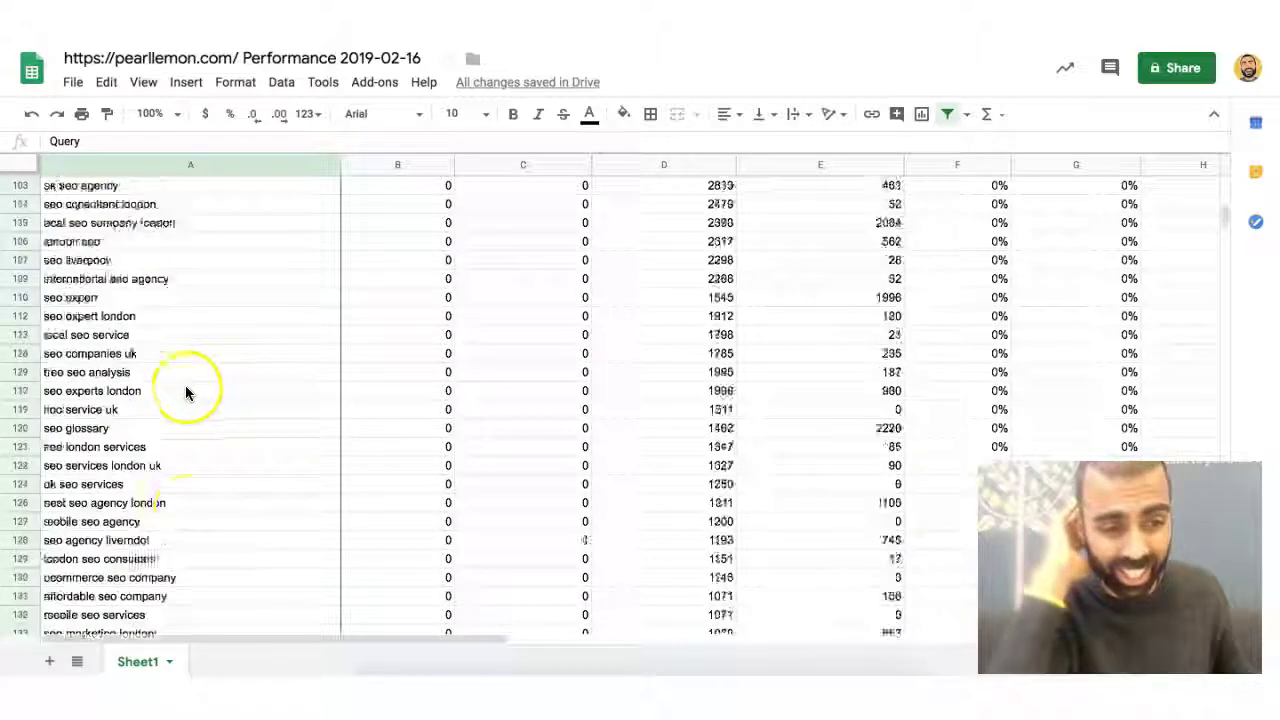
# Examine the filtered SEO queries together with their clicks and impressions for both 3-month periods.
pyautogui.scroll(10, 183, 400)
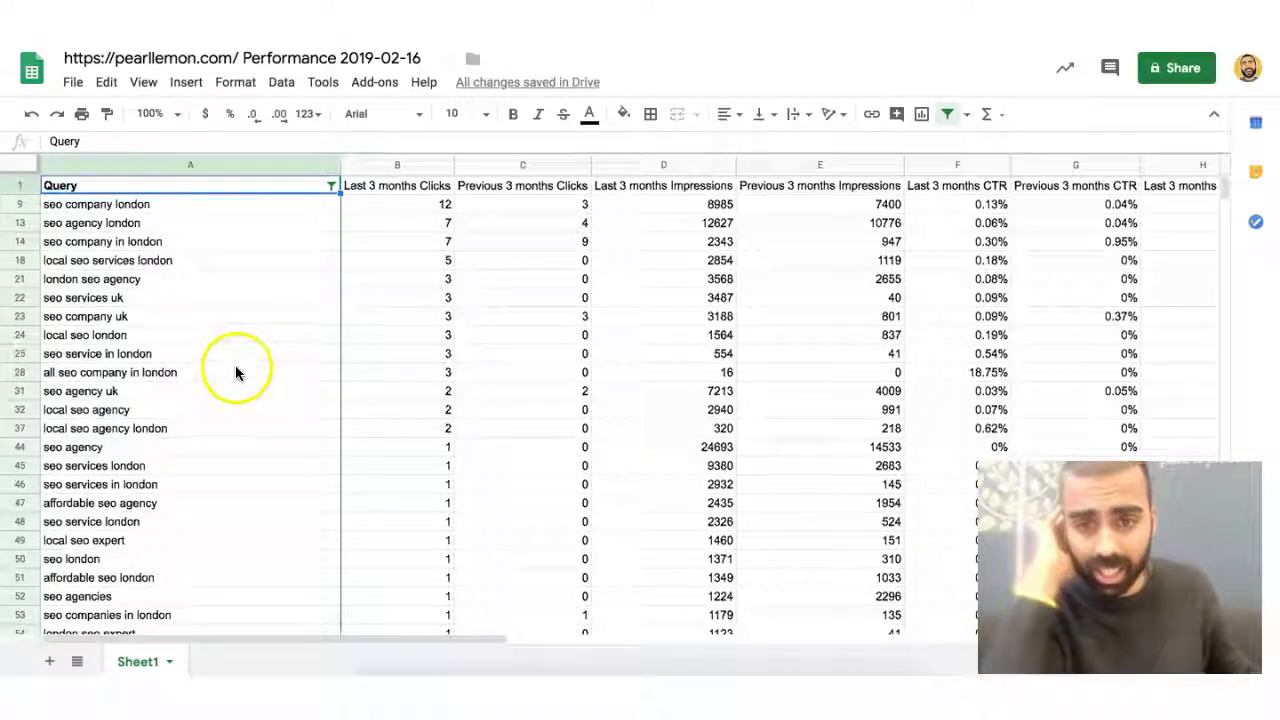
pyautogui.scroll(-10, 634, 550)
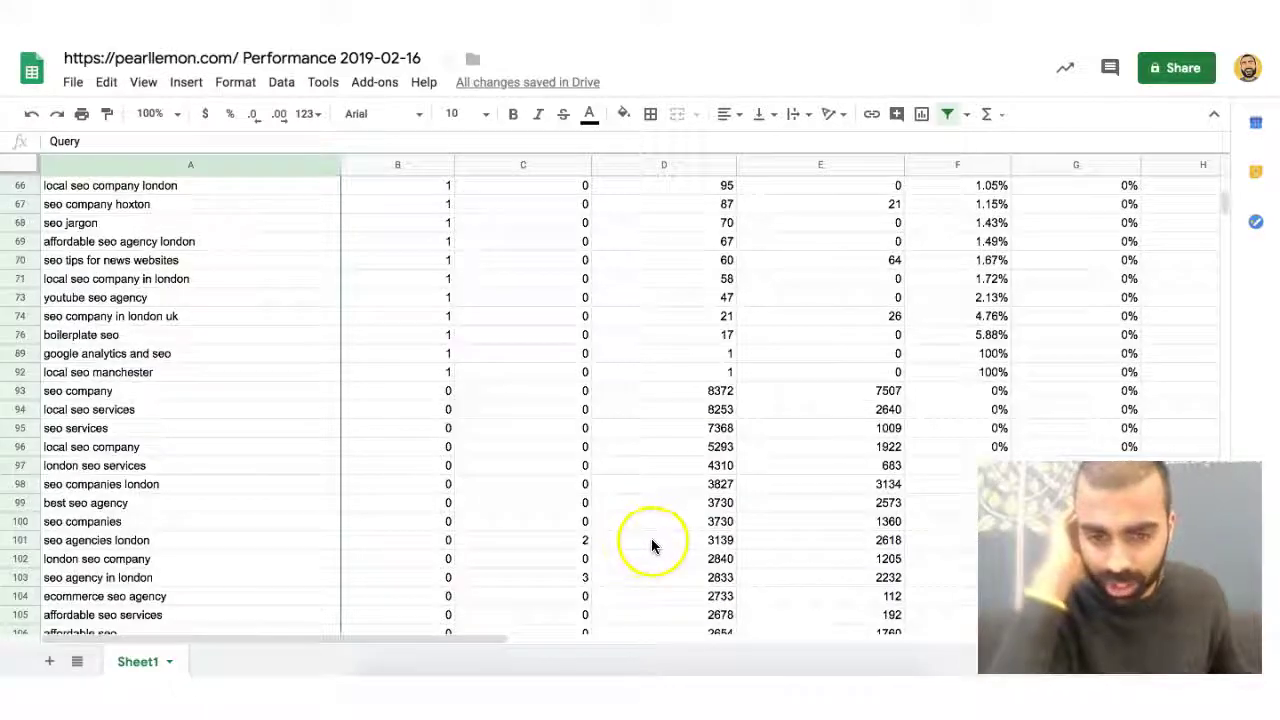
pyautogui.scroll(-6, 235, 490)
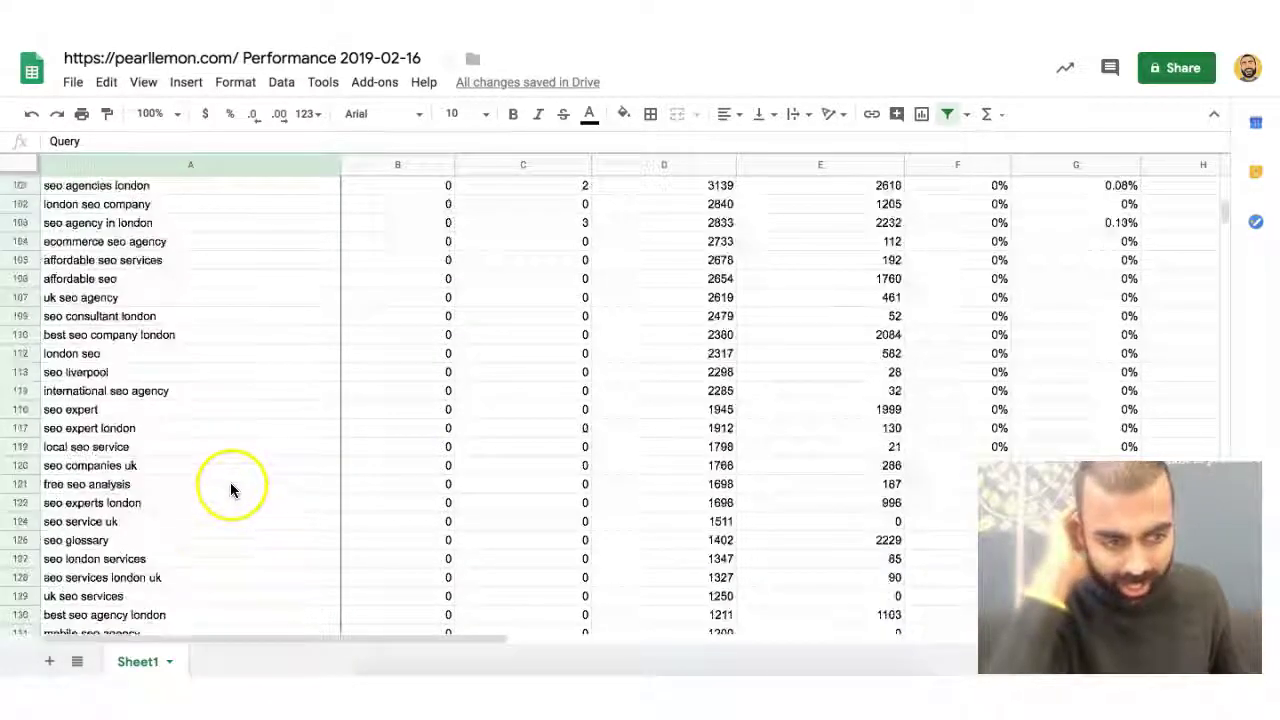
pyautogui.scroll(-20, 229, 488)
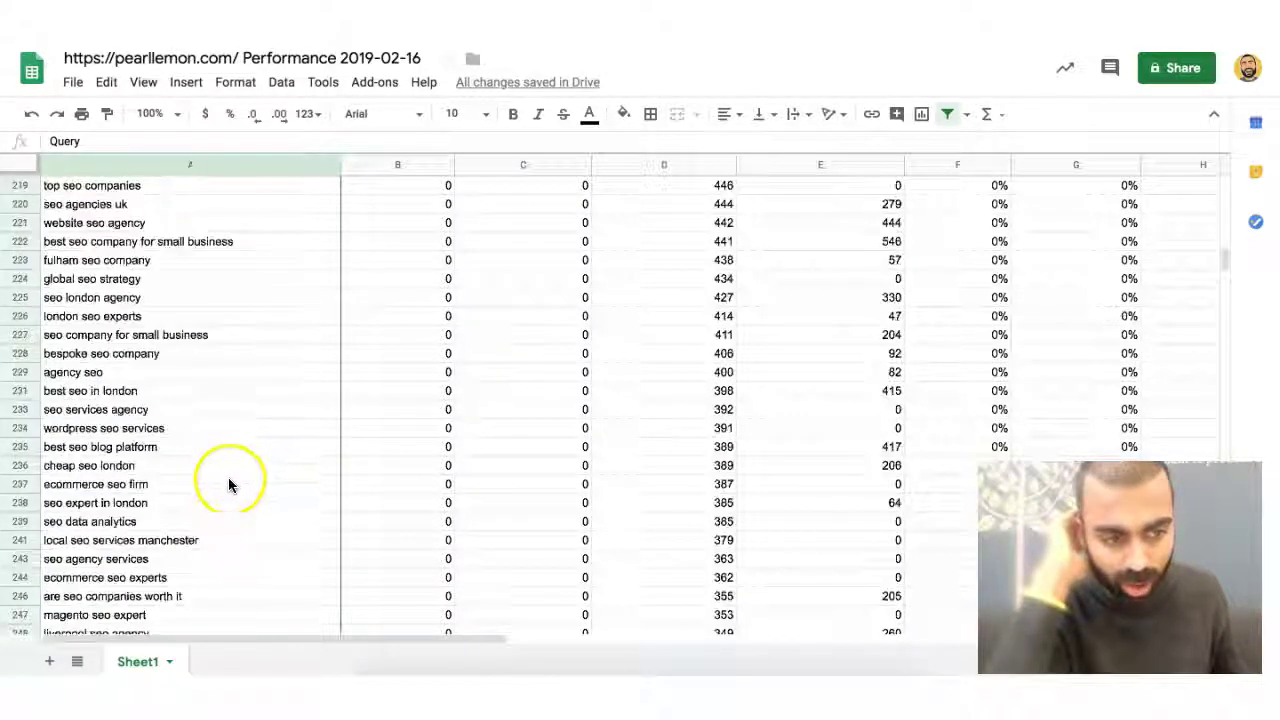
pyautogui.scroll(-20, 230, 477)
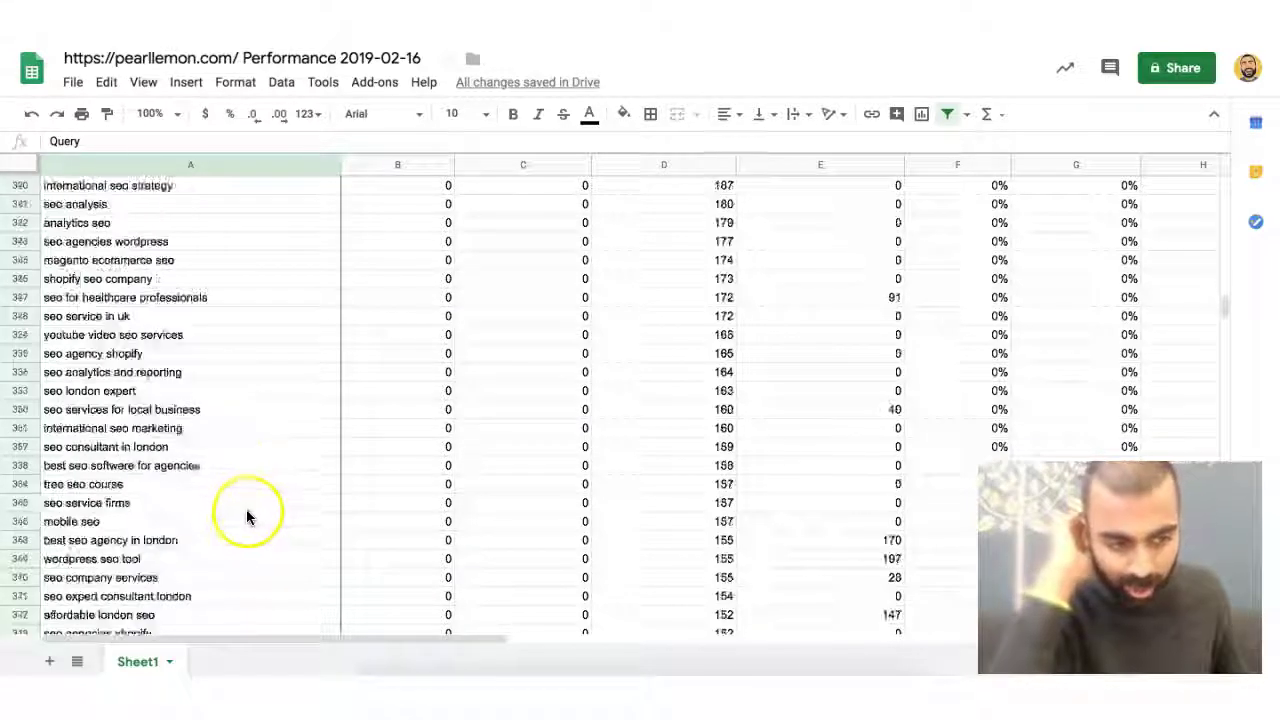
pyautogui.scroll(-20, 247, 519)
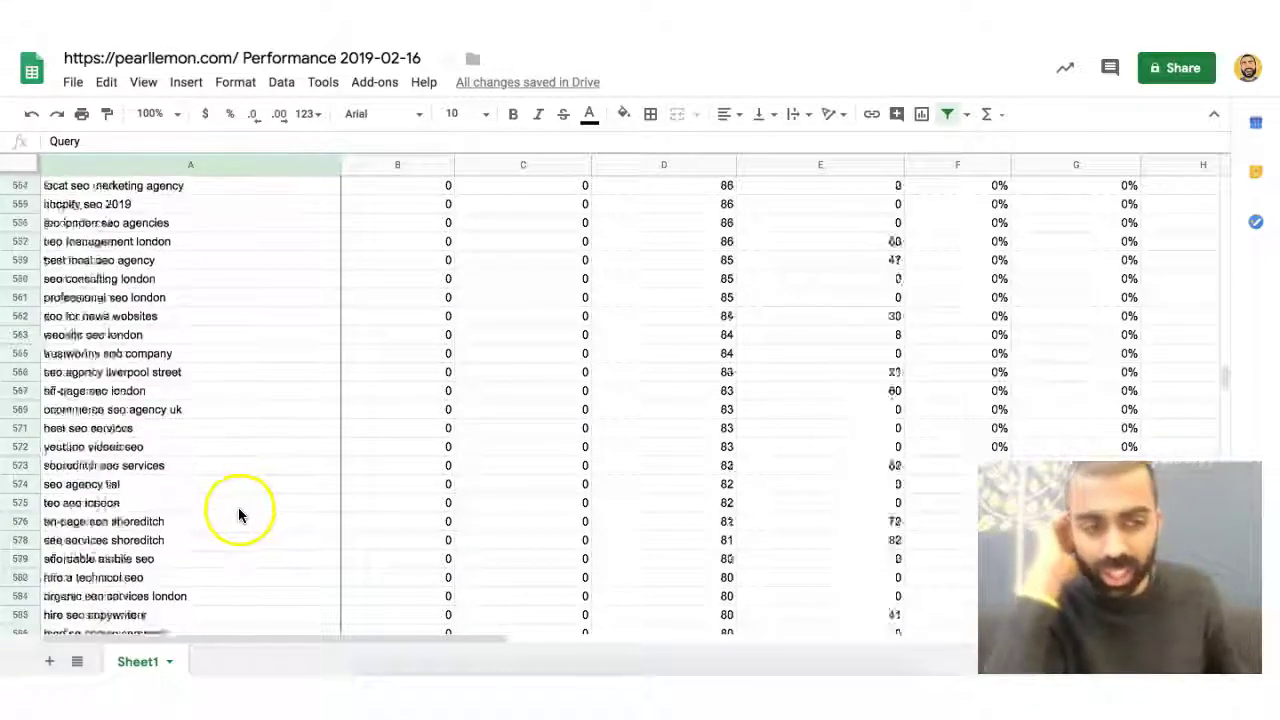
pyautogui.scroll(-20, 239, 514)
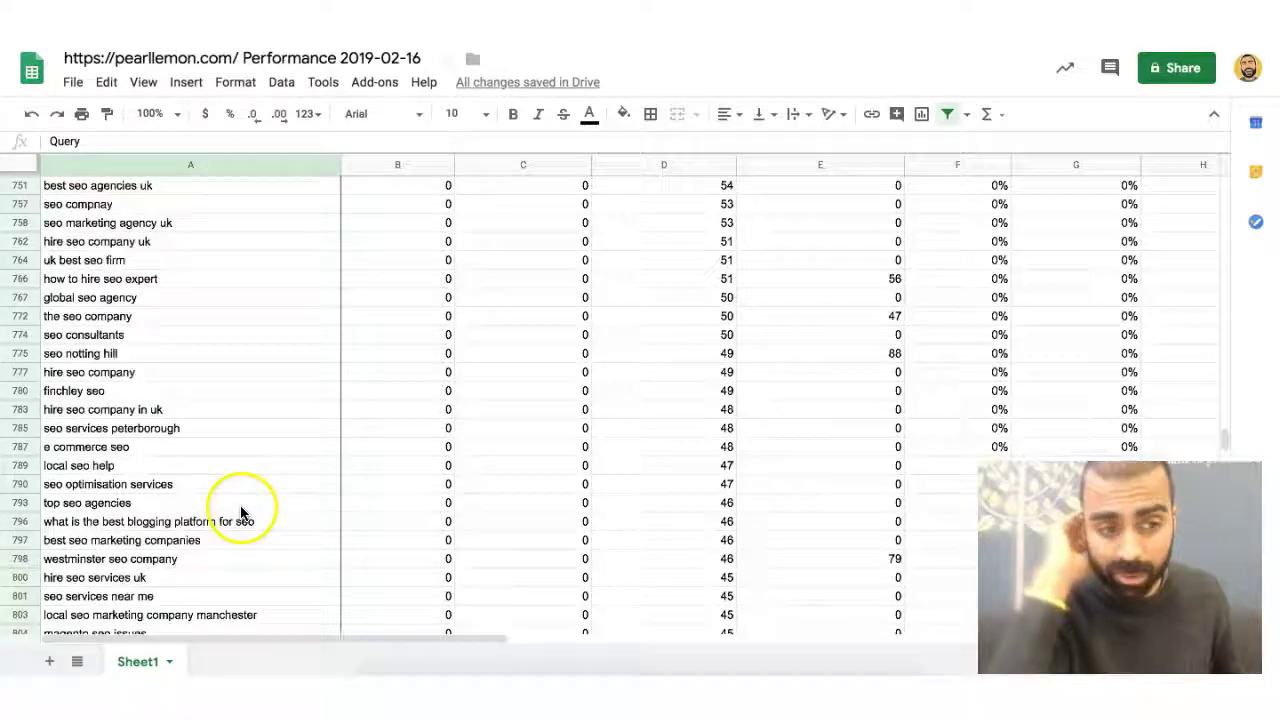
pyautogui.scroll(-15, 240, 513)
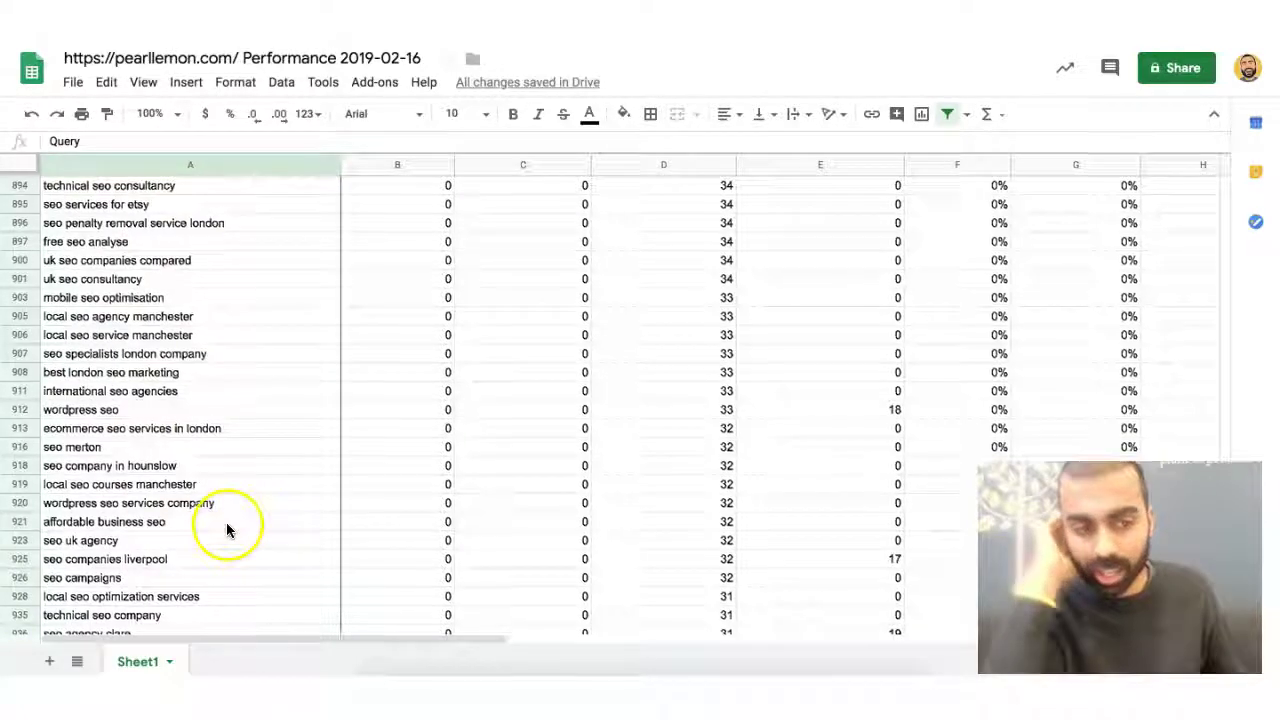
pyautogui.scroll(-15, 230, 525)
pyautogui.scroll(-8, 190, 560)
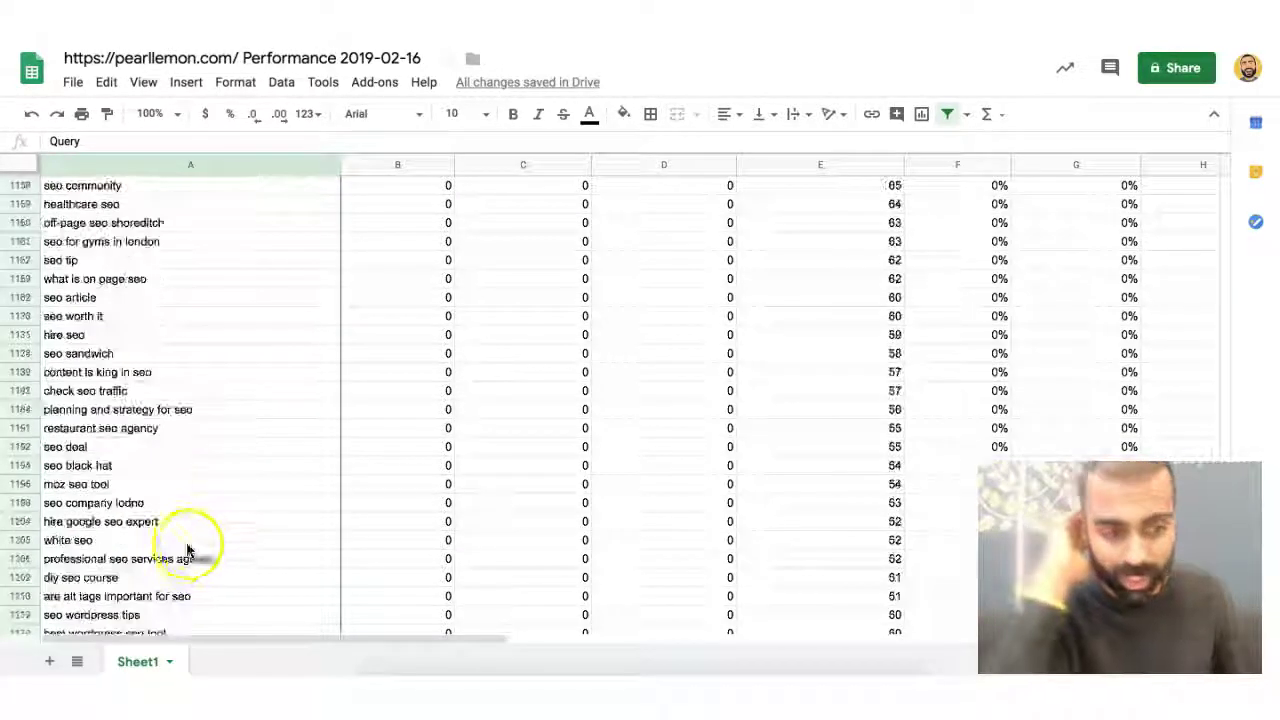
pyautogui.scroll(15, 200, 535)
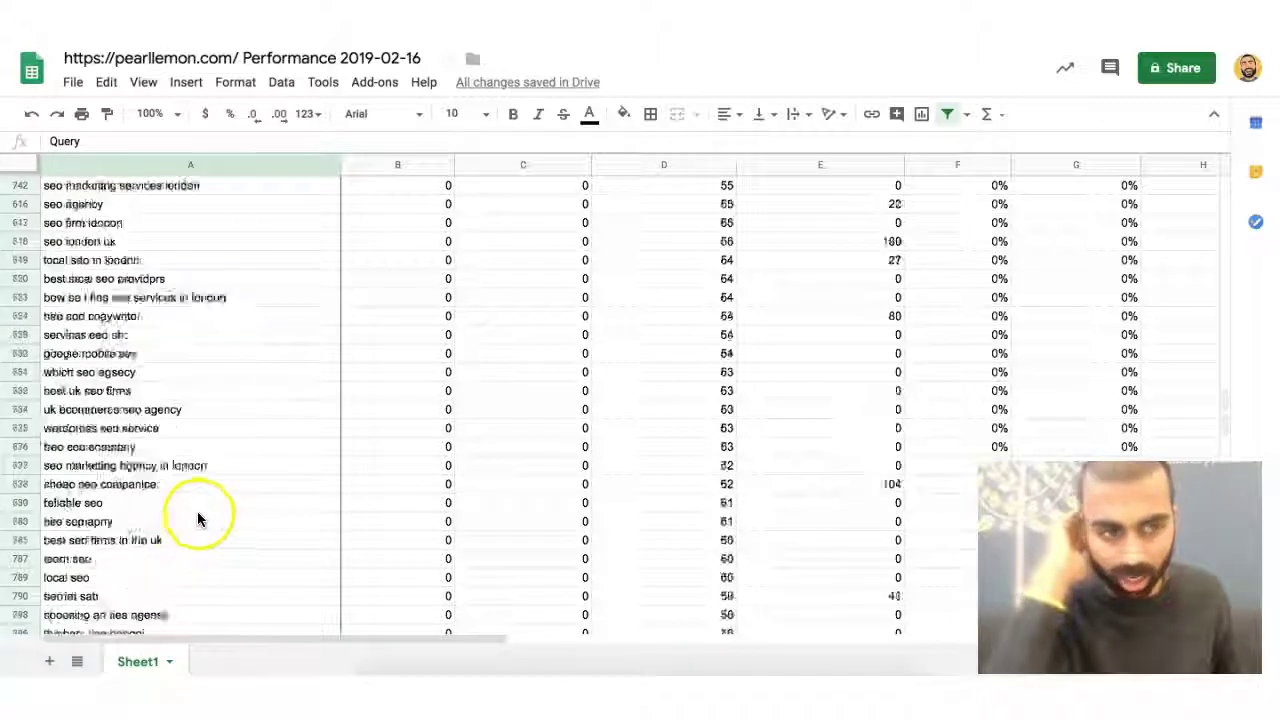
pyautogui.scroll(20, 198, 518)
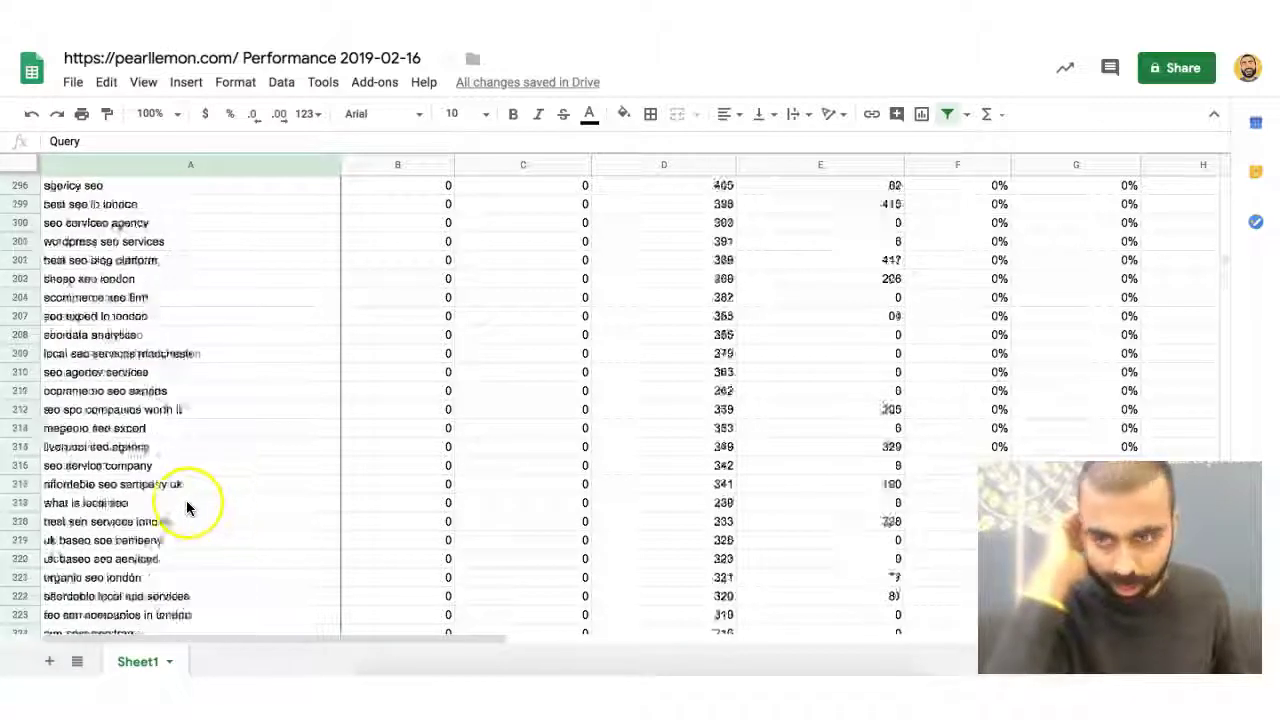
pyautogui.scroll(20, 182, 498)
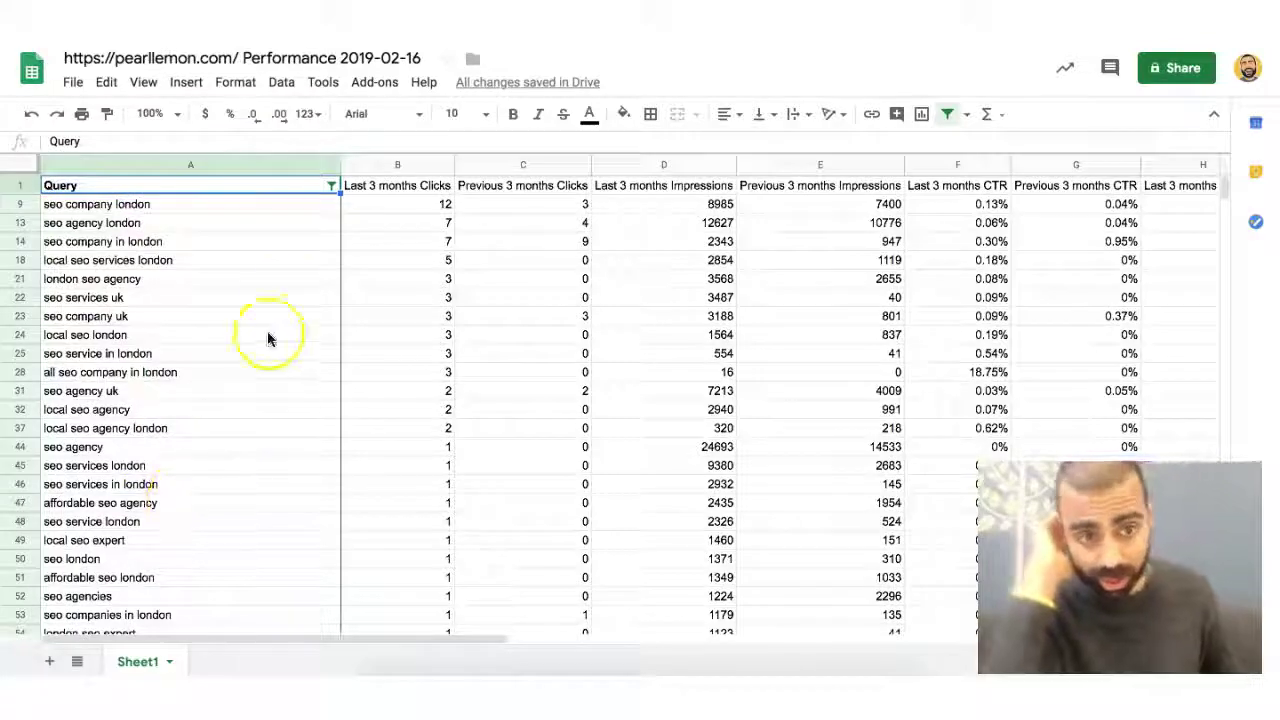
# Copy all filtered queries in the Query column, from "seo company london" down to "seo platform".
pyautogui.moveTo(251, 206); pyautogui.dragTo(266, 545)
pyautogui.scroll(-5, 265, 545)
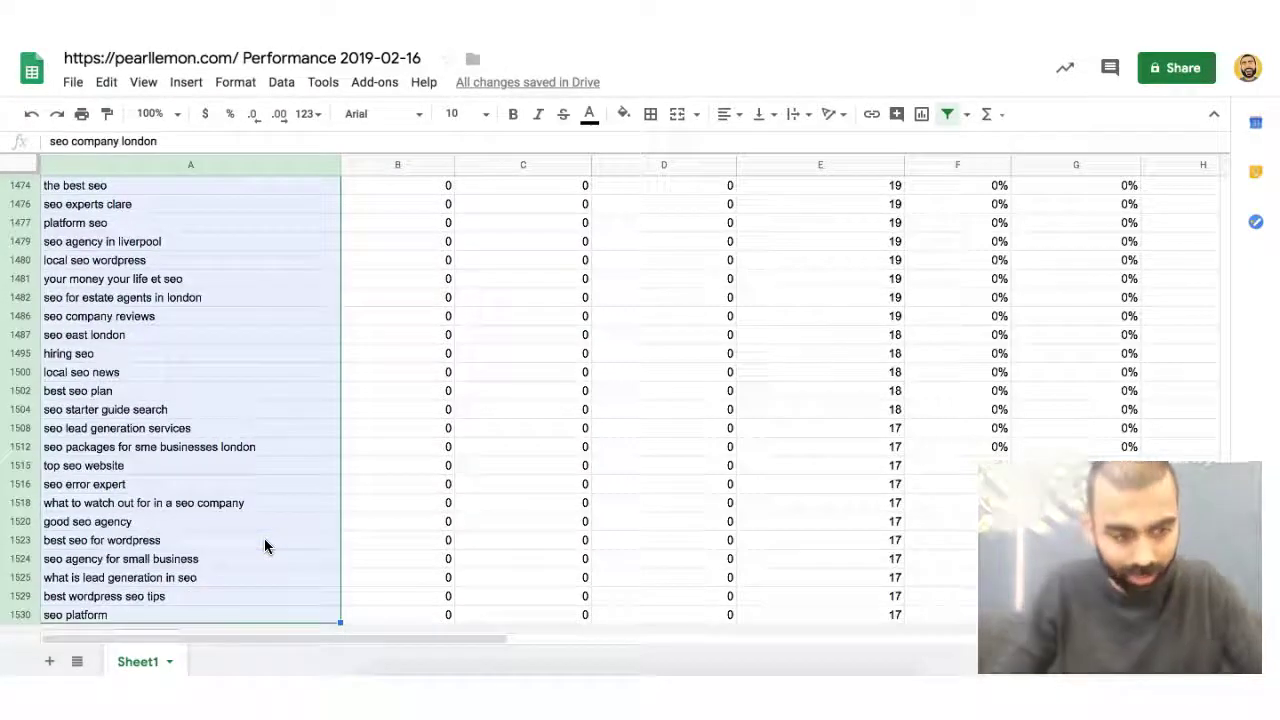
pyautogui.hotkey('ctrl', 'c')
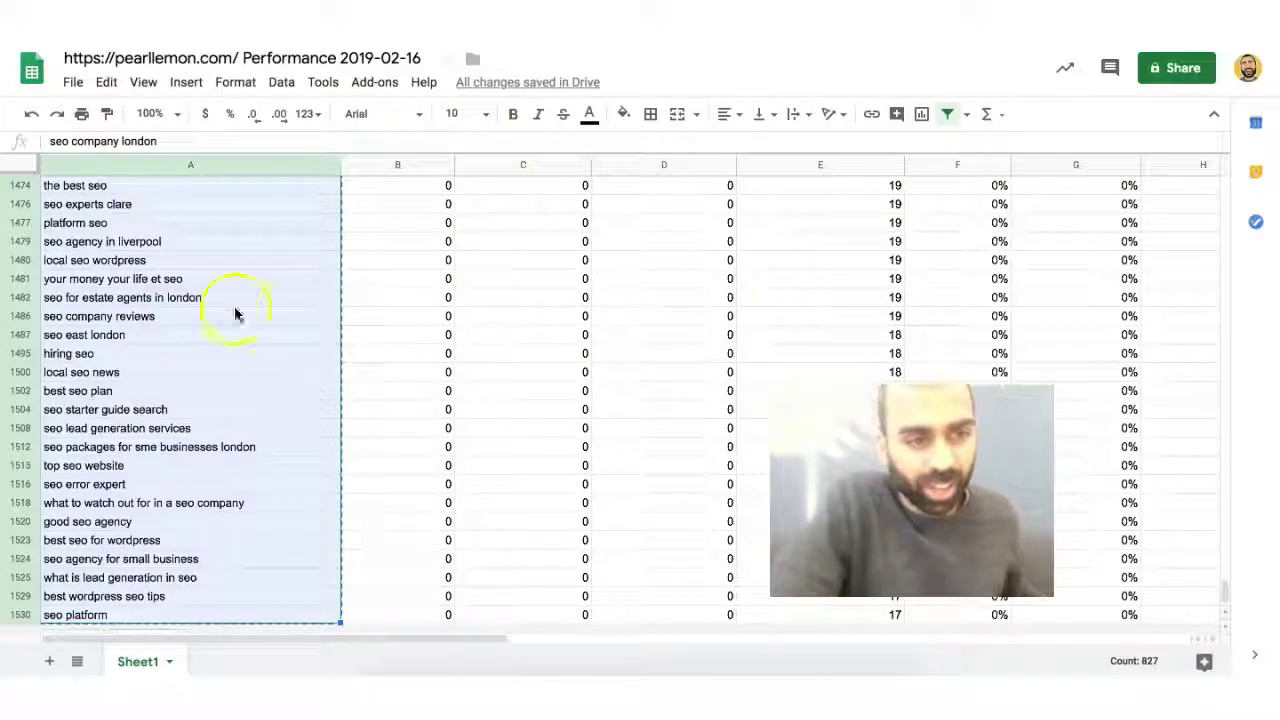
pyautogui.scroll(5, 200, 425)
pyautogui.scroll(-5, 195, 420)
pyautogui.scroll(4, 198, 400)
pyautogui.scroll(20, 193, 398)
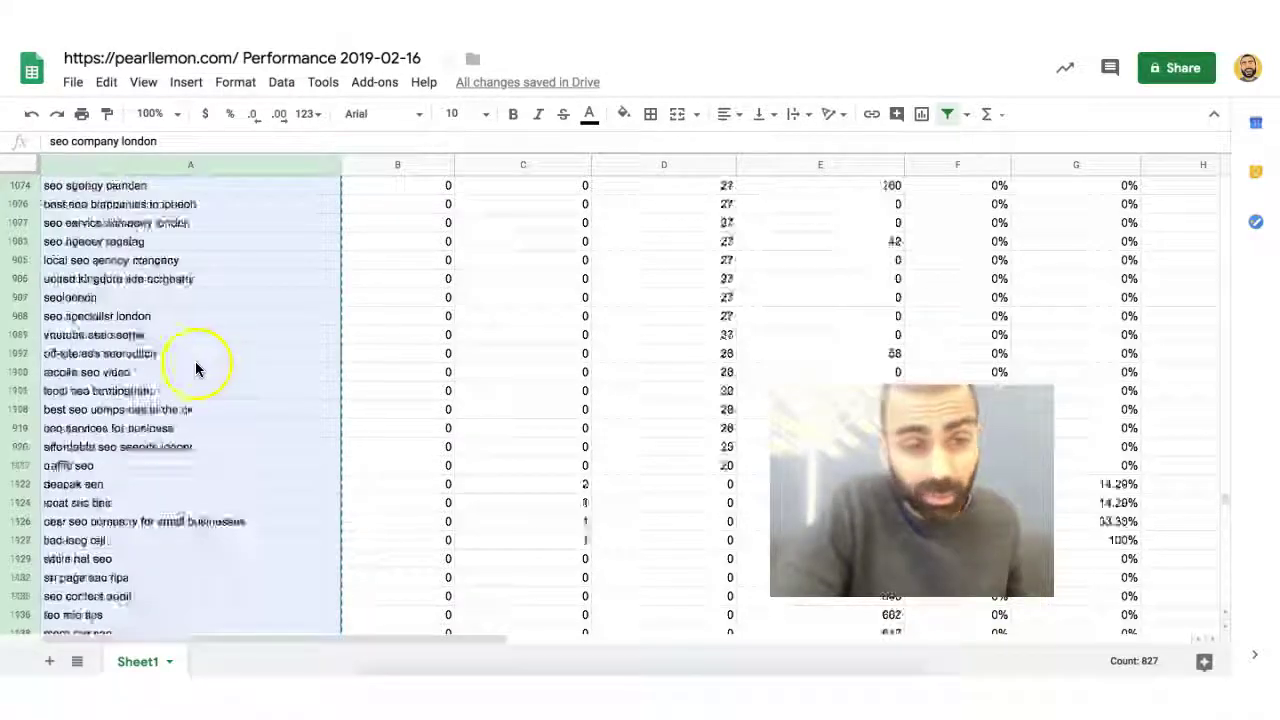
pyautogui.scroll(3, 190, 377)
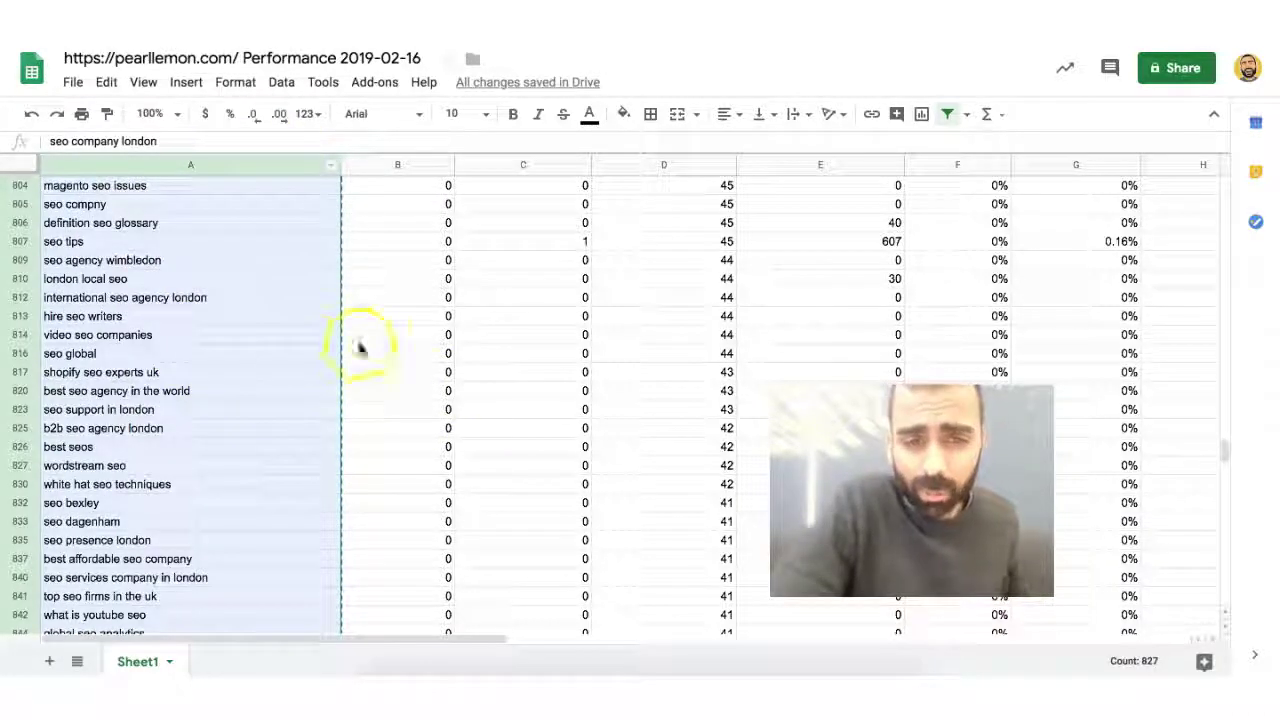
pyautogui.scroll(8, 480, 290)
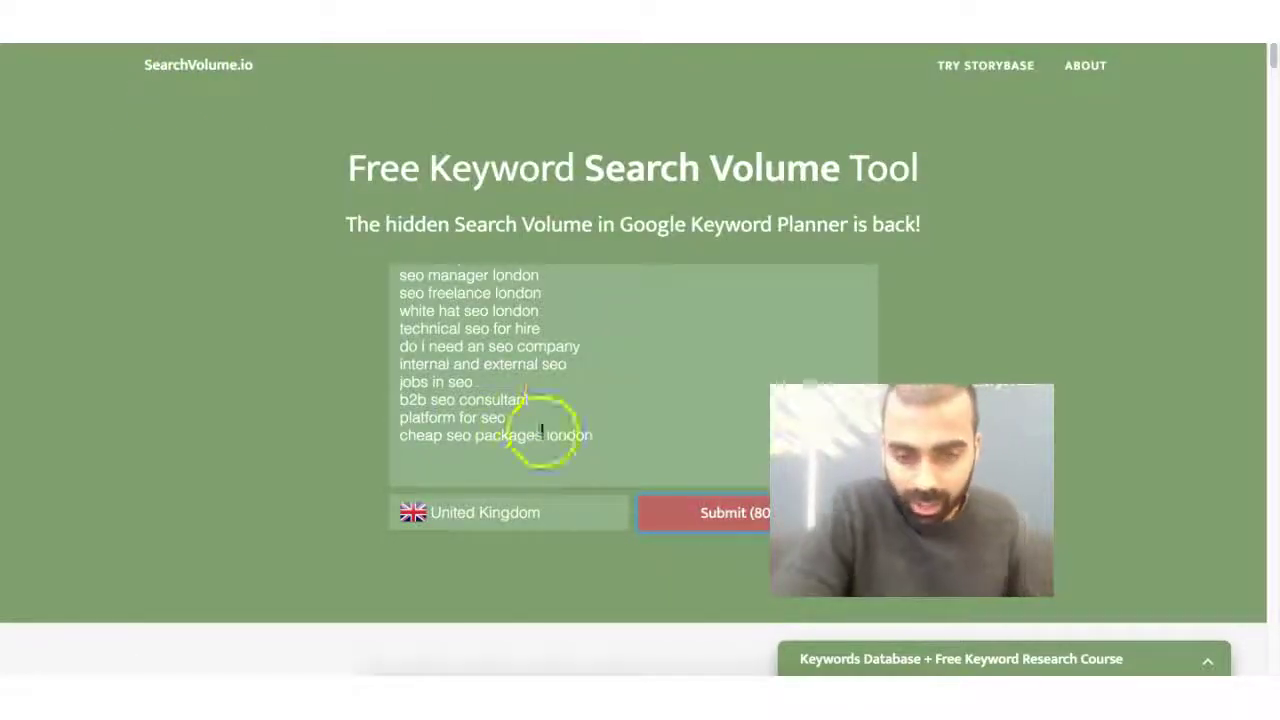
# Switch to SearchVolume.io, submit the keyword list for the United Kingdom, and open the exported results in Excel, declining the recovered file version.
pyautogui.click(739, 514)
pyautogui.scroll(-5, 211, 420)
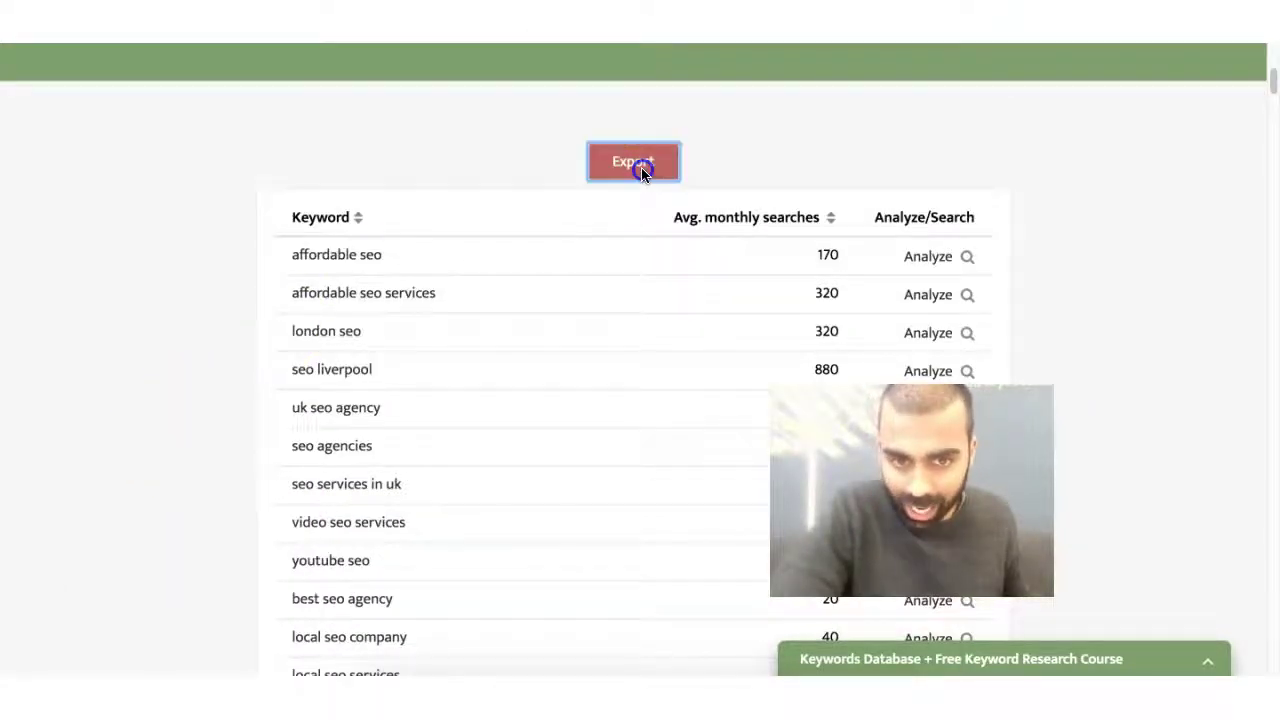
pyautogui.click(105, 655)
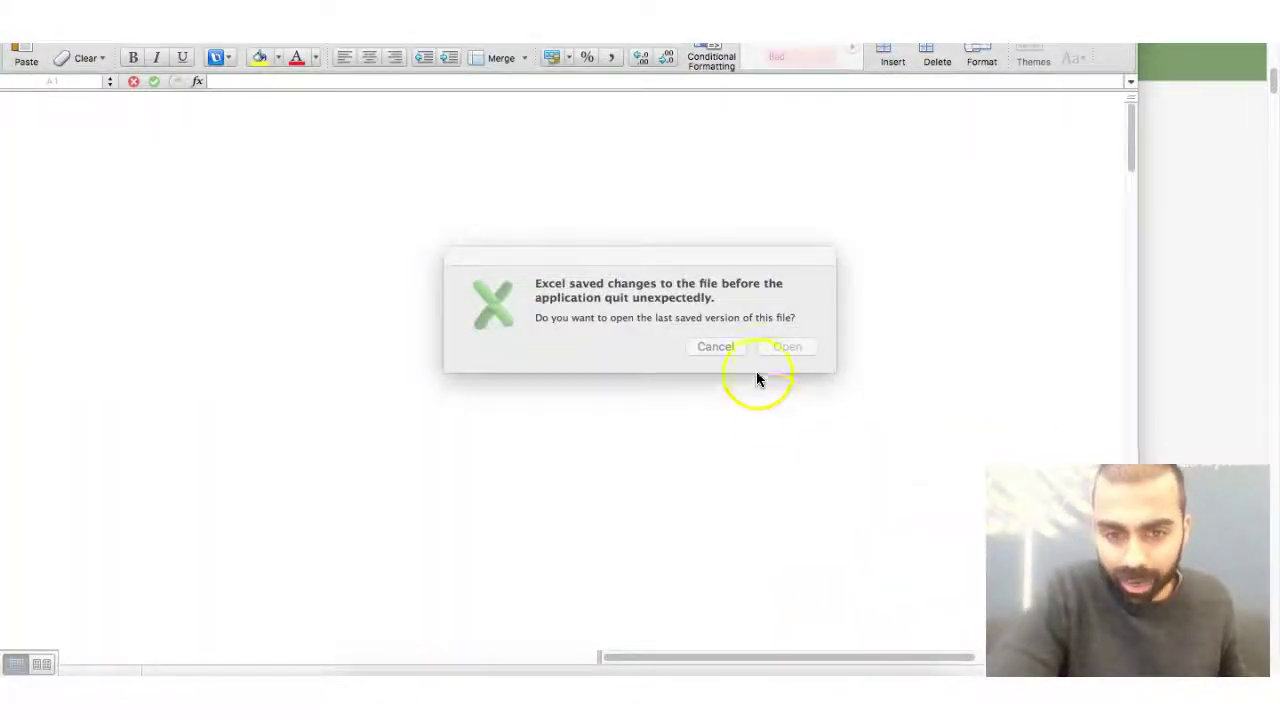
pyautogui.click(700, 345)
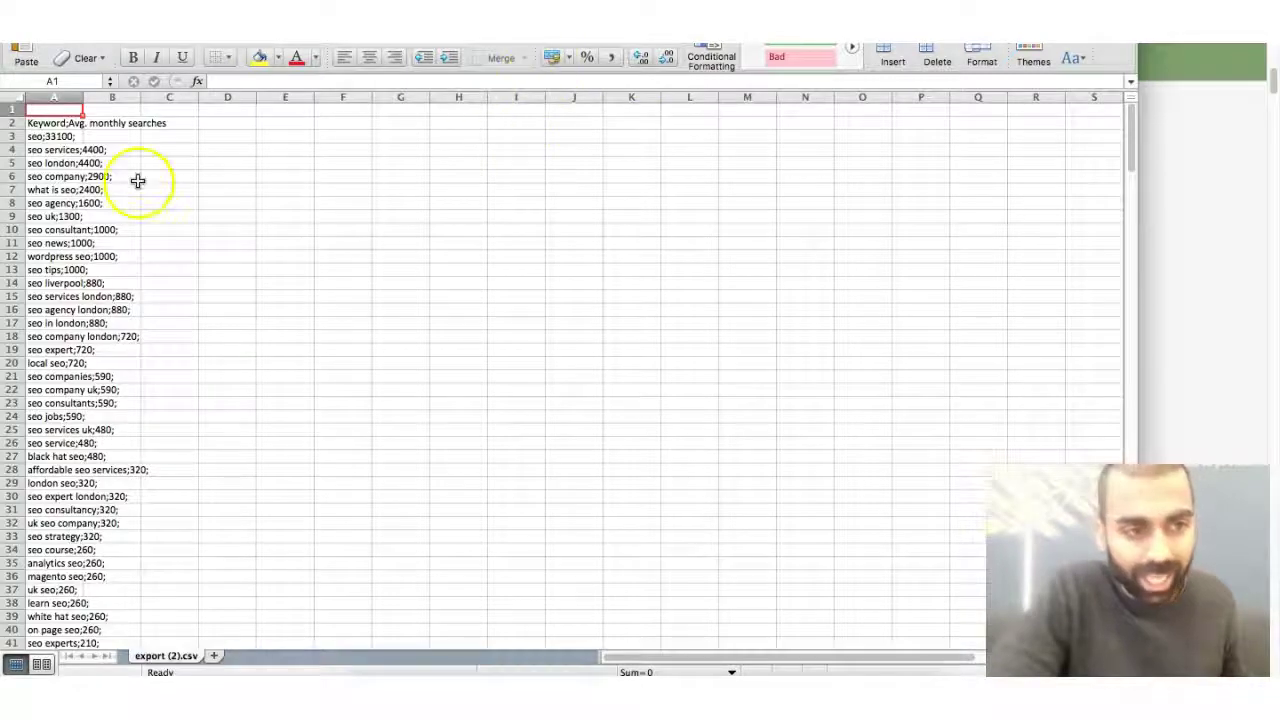
# Fit column A of export (2).csv to its contents and reposition the workbook window so its full ribbon shows.
pyautogui.doubleClick(84, 99)
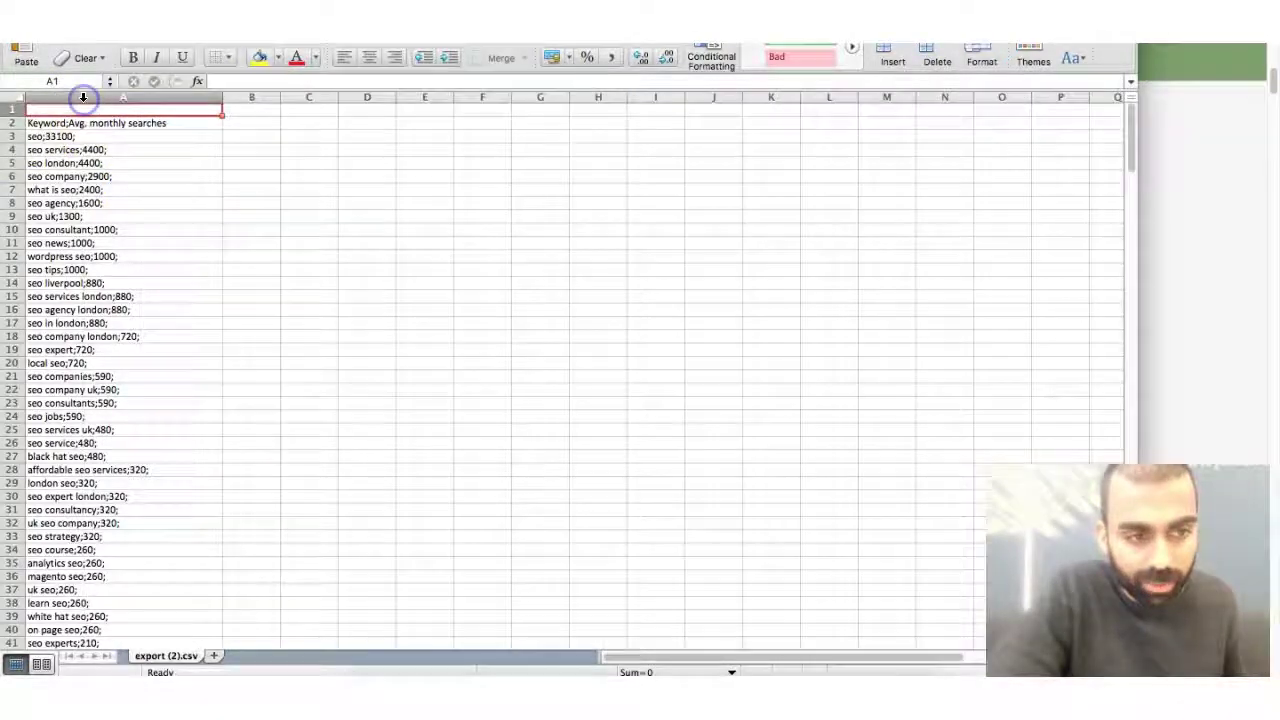
pyautogui.click(103, 162)
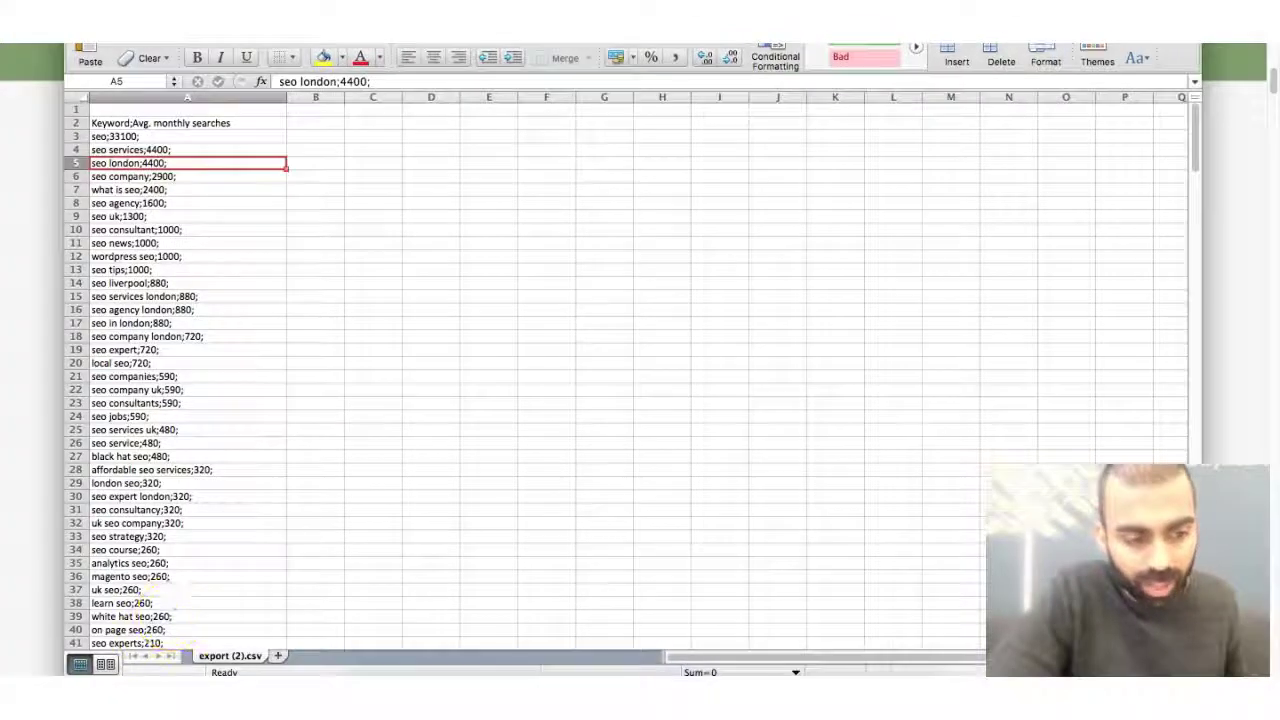
pyautogui.moveTo(105, 616); pyautogui.dragTo(145, 603)
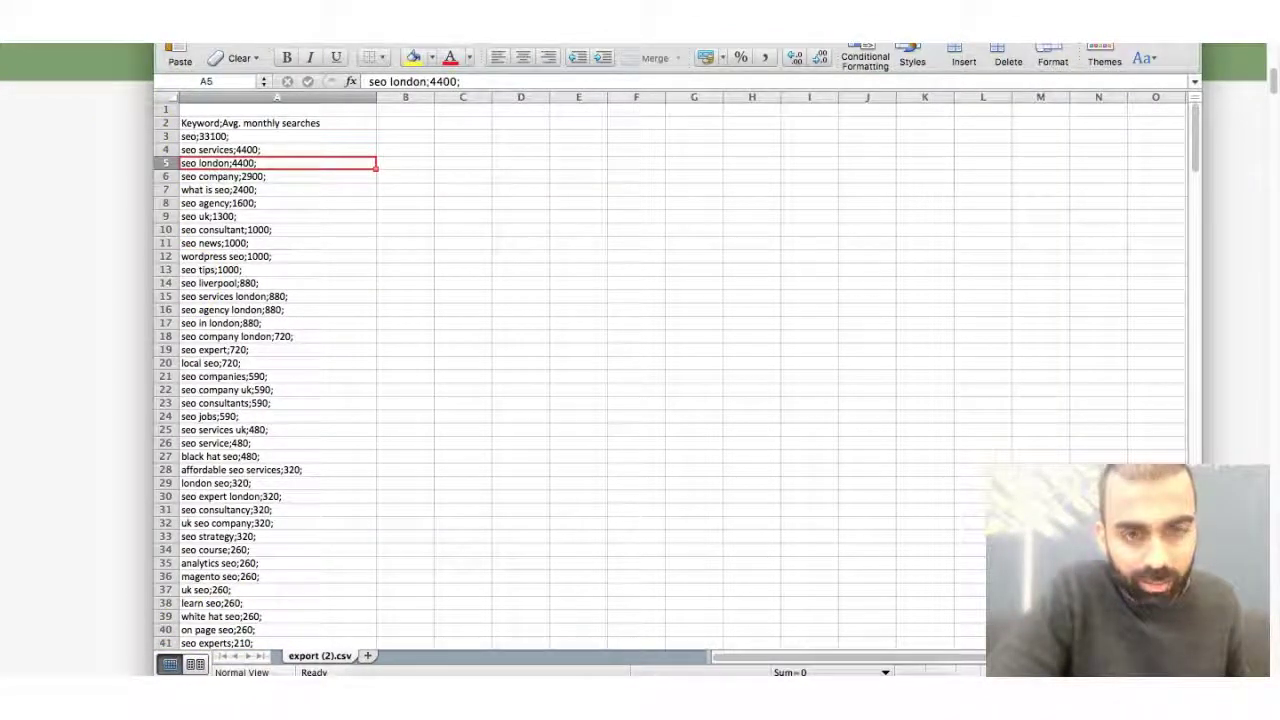
pyautogui.moveTo(157, 44); pyautogui.dragTo(157, 57)
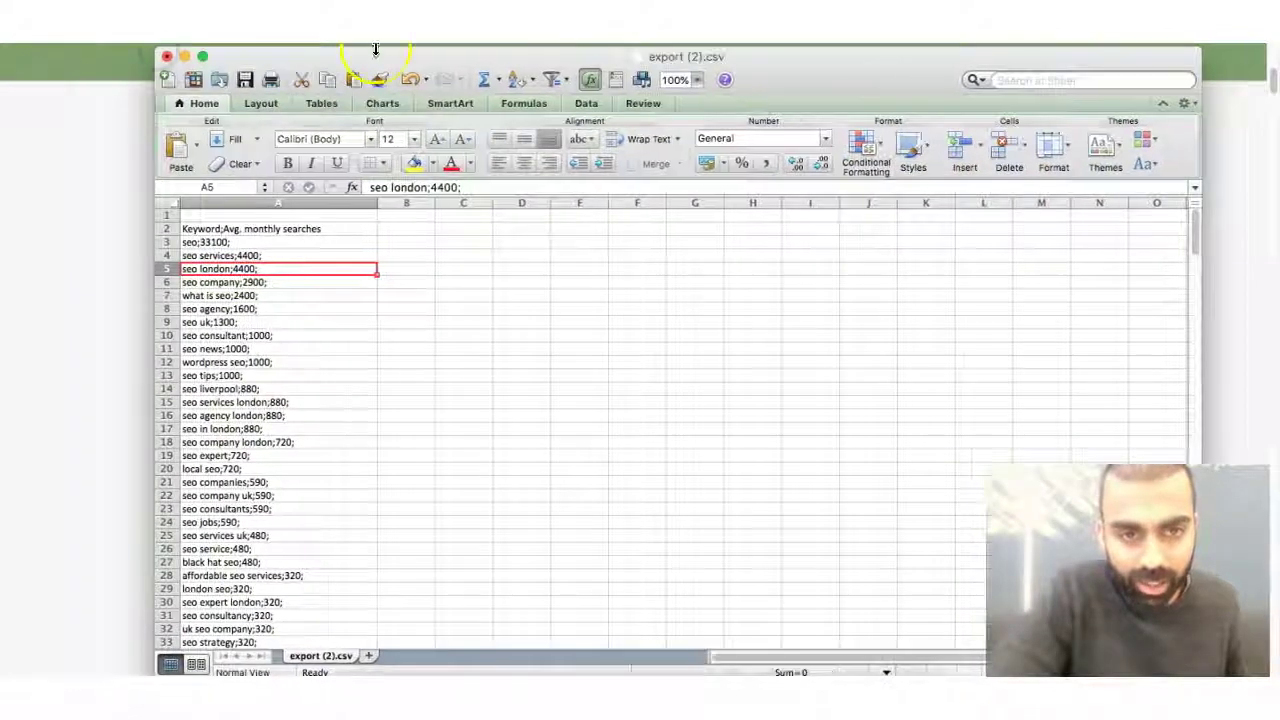
pyautogui.moveTo(374, 46); pyautogui.dragTo(209, 45)
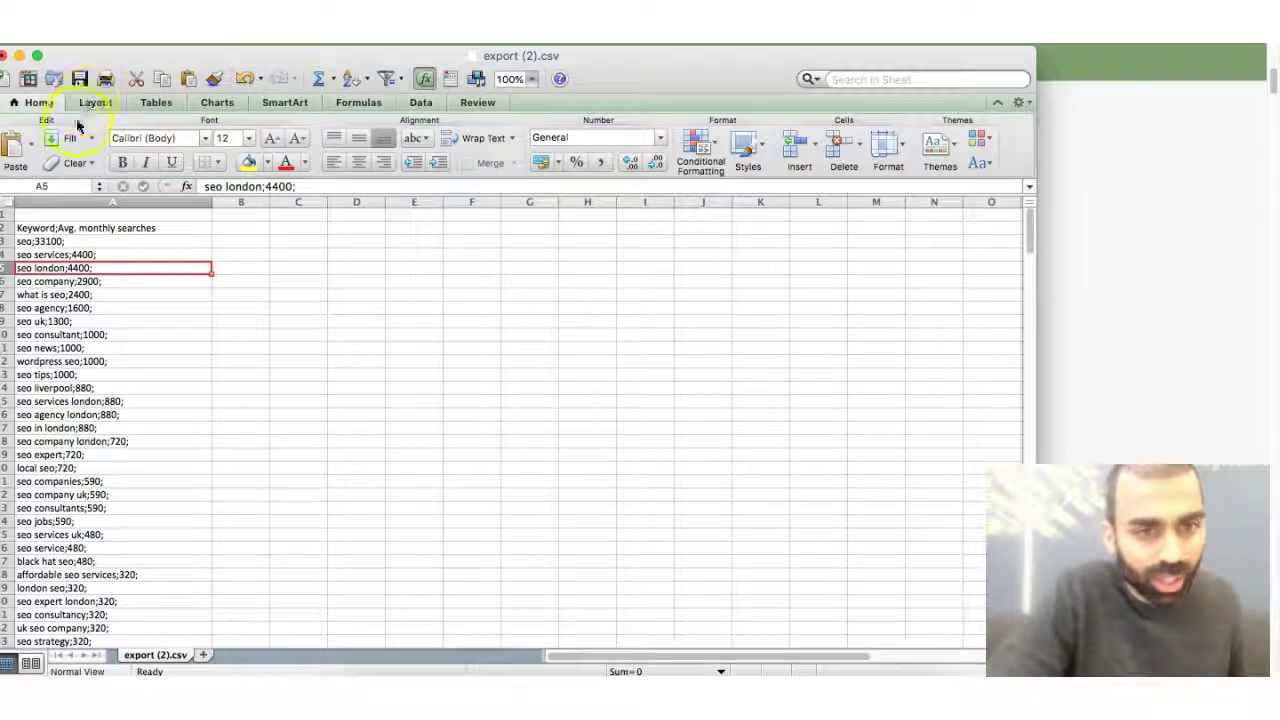
# Start Text to Columns on the whole of column A, using the Delimited data type.
pyautogui.click(415, 99)
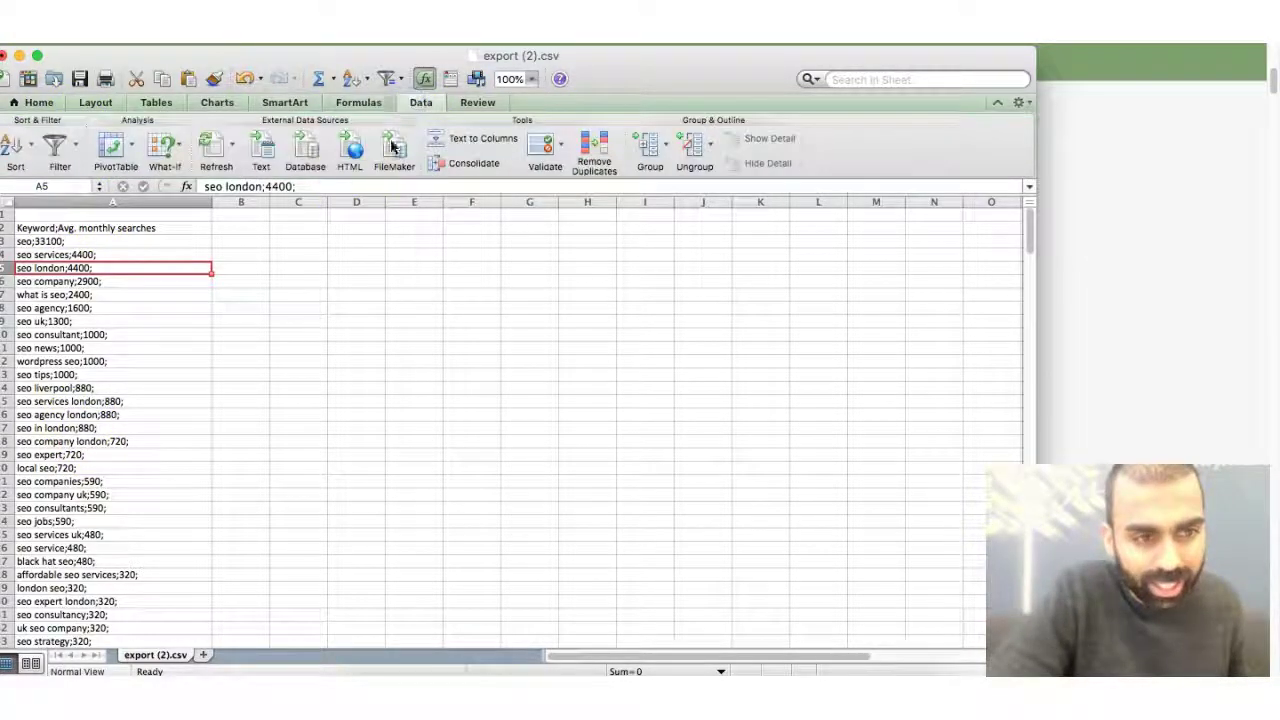
pyautogui.click(112, 202)
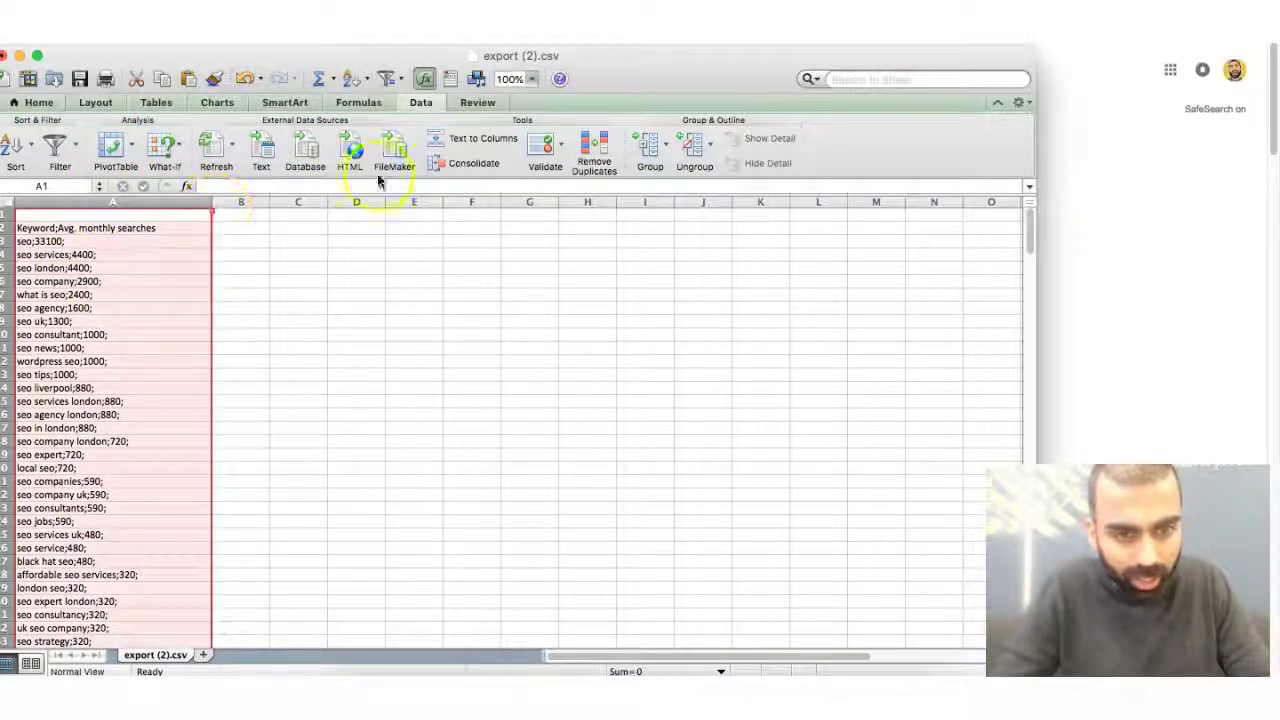
pyautogui.click(418, 100)
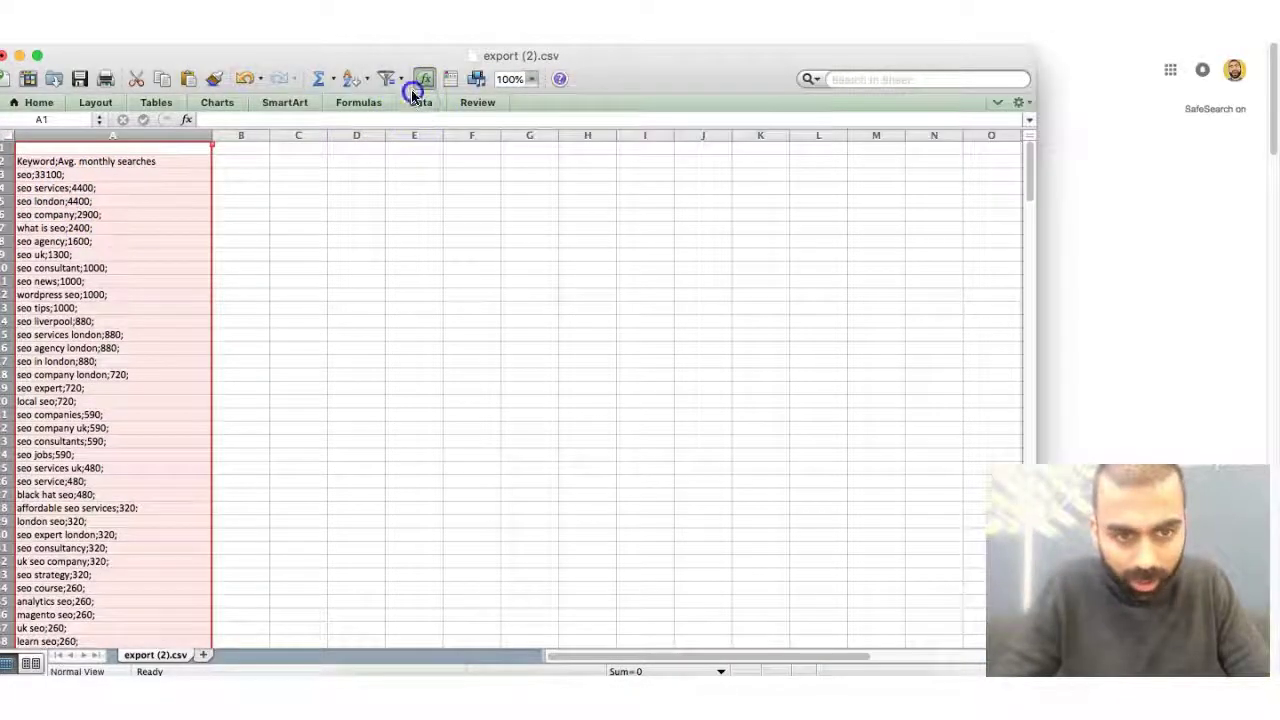
pyautogui.click(416, 102)
pyautogui.click(474, 139)
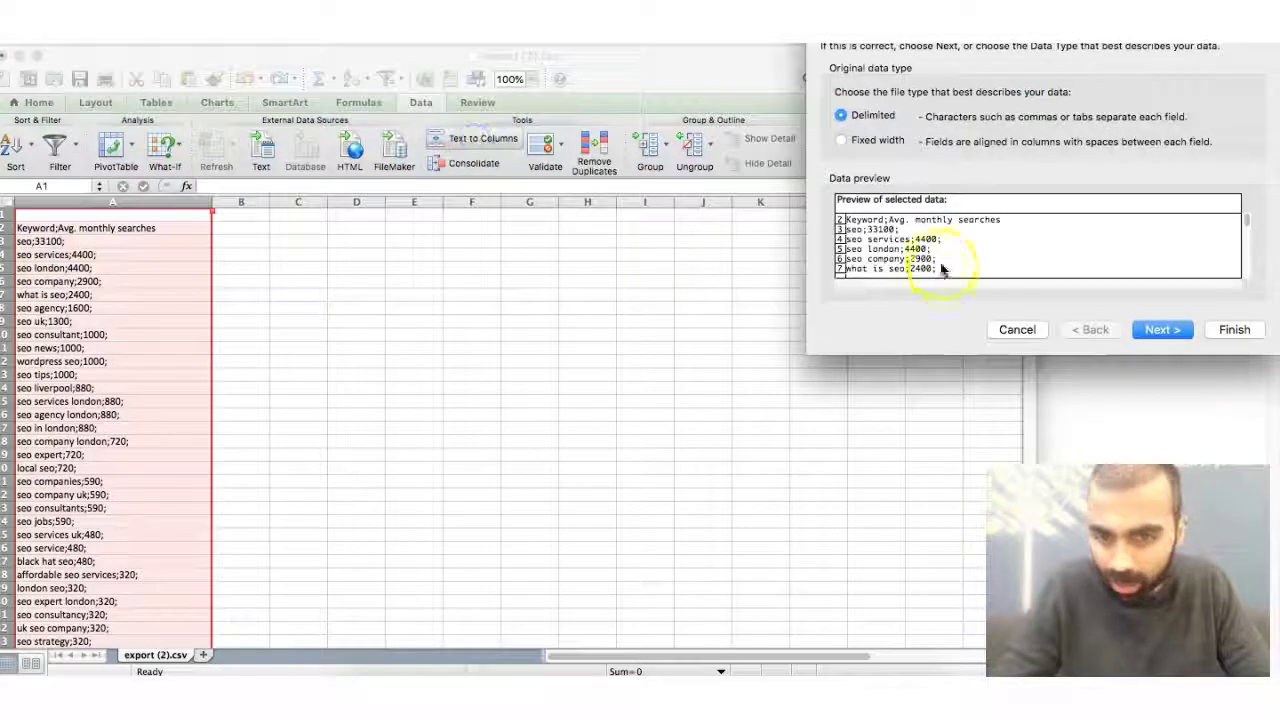
pyautogui.click(1170, 332)
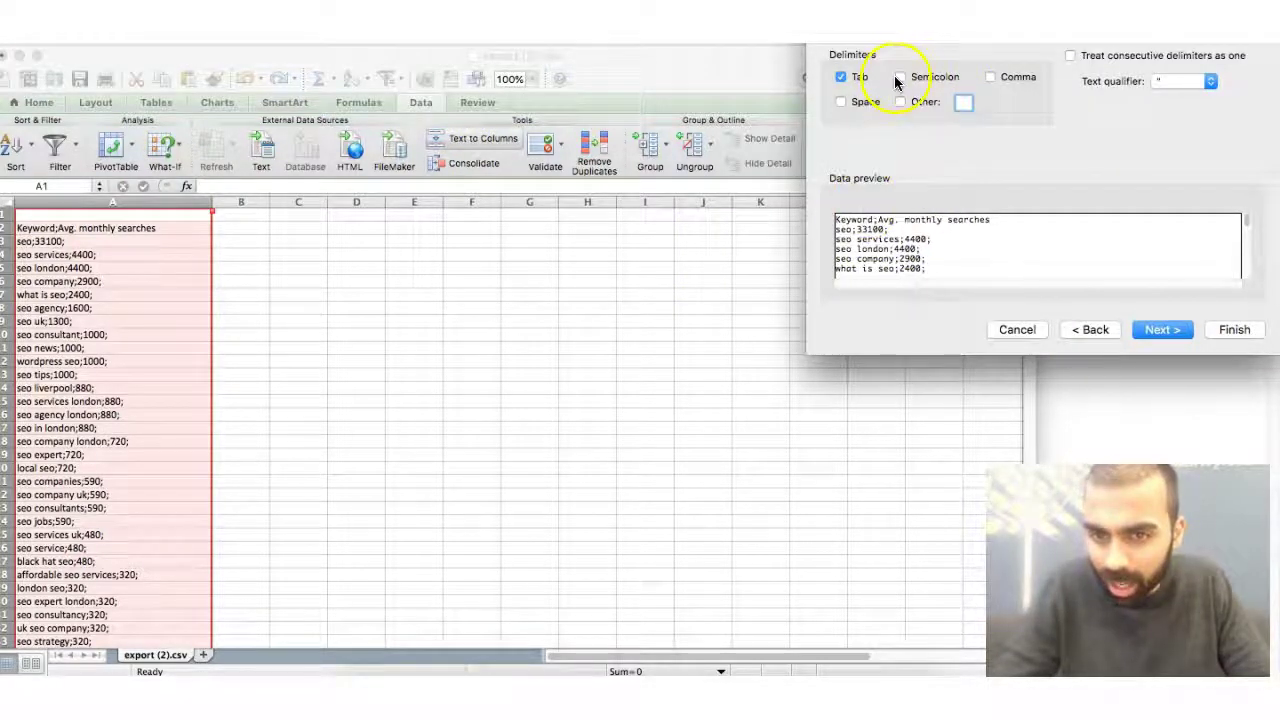
# Split column A into keywords and average monthly searches, using only the semicolon as delimiter and turning off Tab.
pyautogui.click(847, 107)
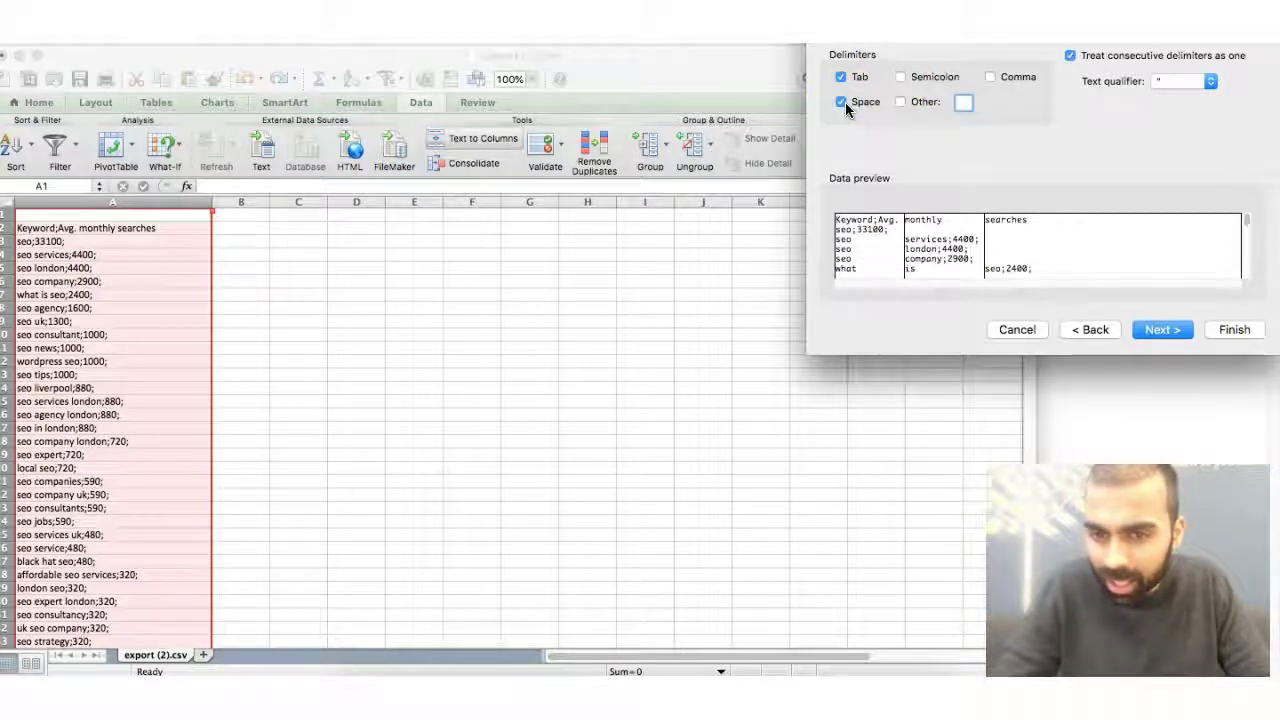
pyautogui.click(843, 78)
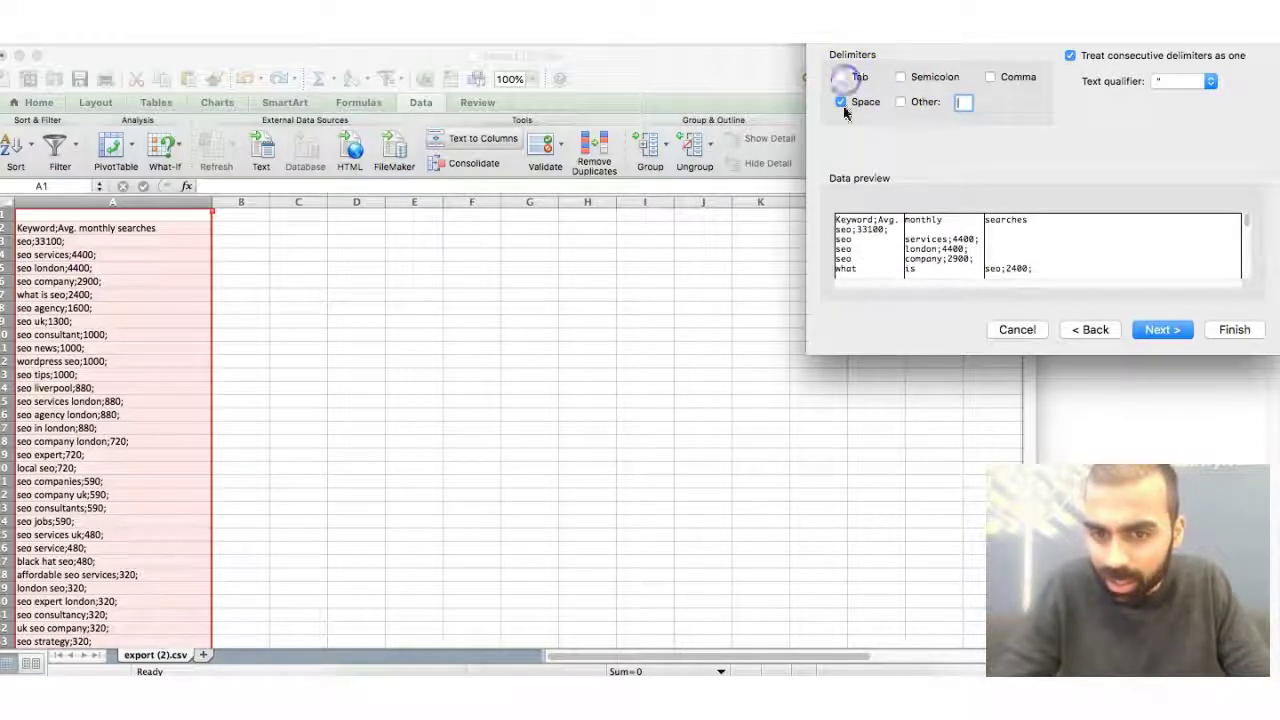
pyautogui.click(842, 106)
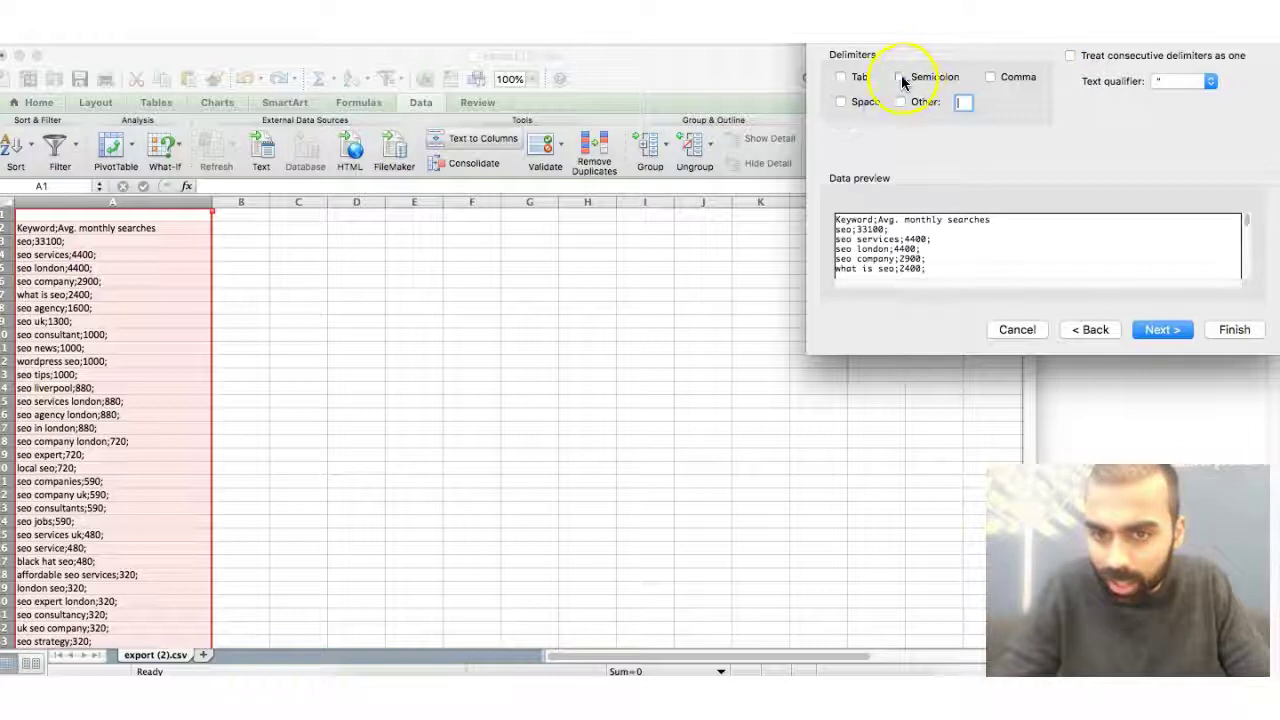
pyautogui.click(1160, 330)
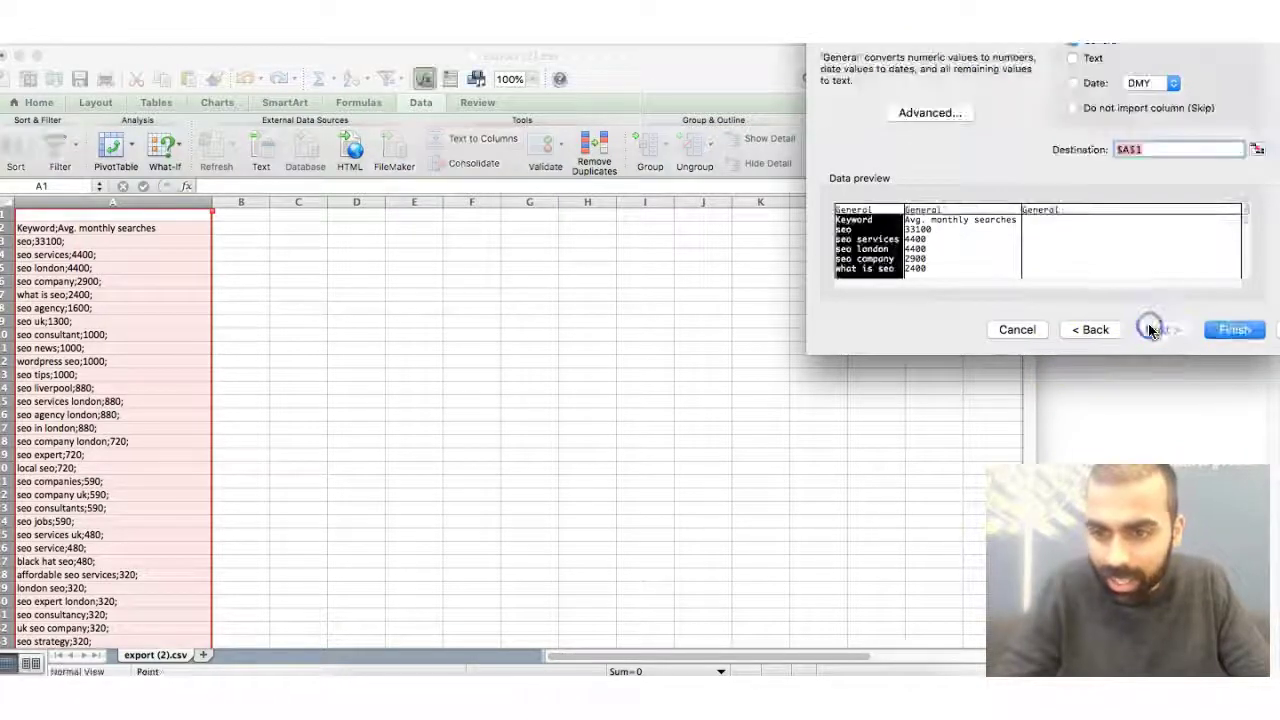
pyautogui.click(1232, 328)
pyautogui.click(417, 413)
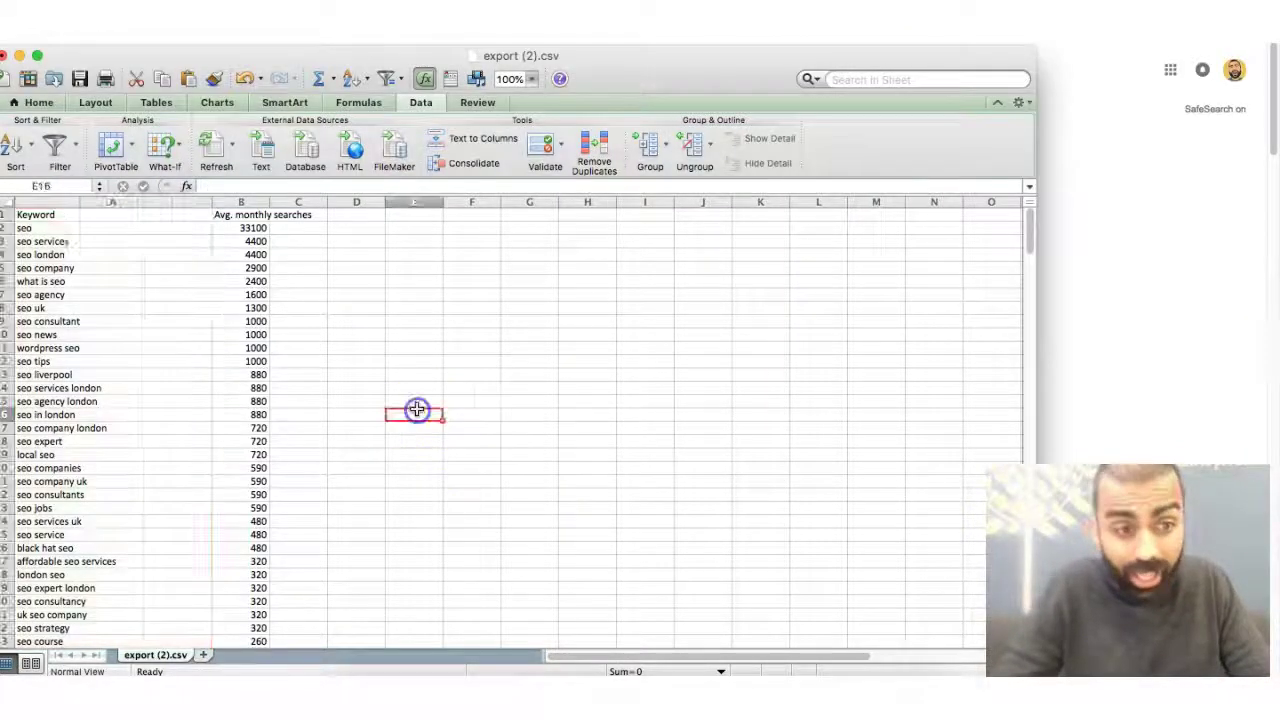
# Fit column B to its contents and review the average monthly searches of the keywords from the start of the list through row 101.
pyautogui.doubleClick(269, 201)
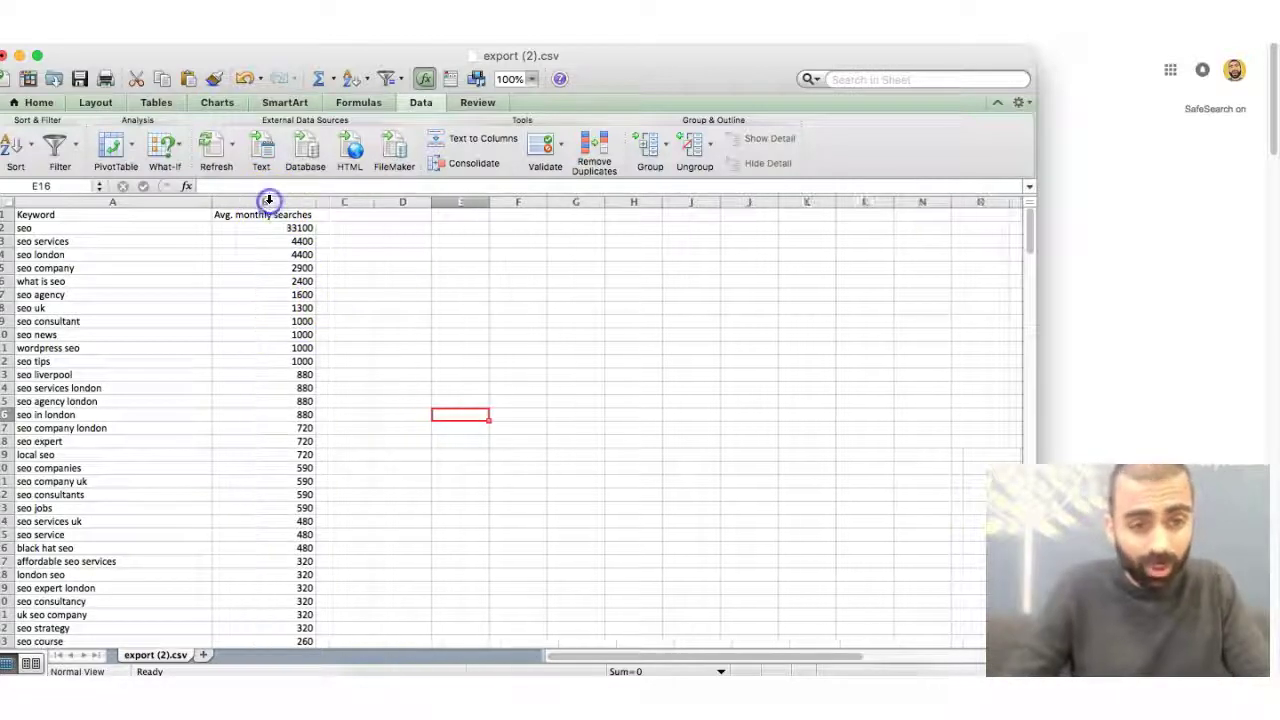
pyautogui.click(272, 240)
pyautogui.press('Down')
pyautogui.press('Down')
pyautogui.press('Down')
pyautogui.press('Down')
pyautogui.press('Down')
pyautogui.press('Down')
pyautogui.press('Down')
pyautogui.press('Down')
pyautogui.press('Down')
pyautogui.press('Down')
pyautogui.press('Down')
pyautogui.press('Down')
pyautogui.press('Down')
pyautogui.press('Down')
pyautogui.press('Down')
pyautogui.press('Down')
pyautogui.press('Down')
pyautogui.press('Down')
pyautogui.press('Down')
pyautogui.press('Down')
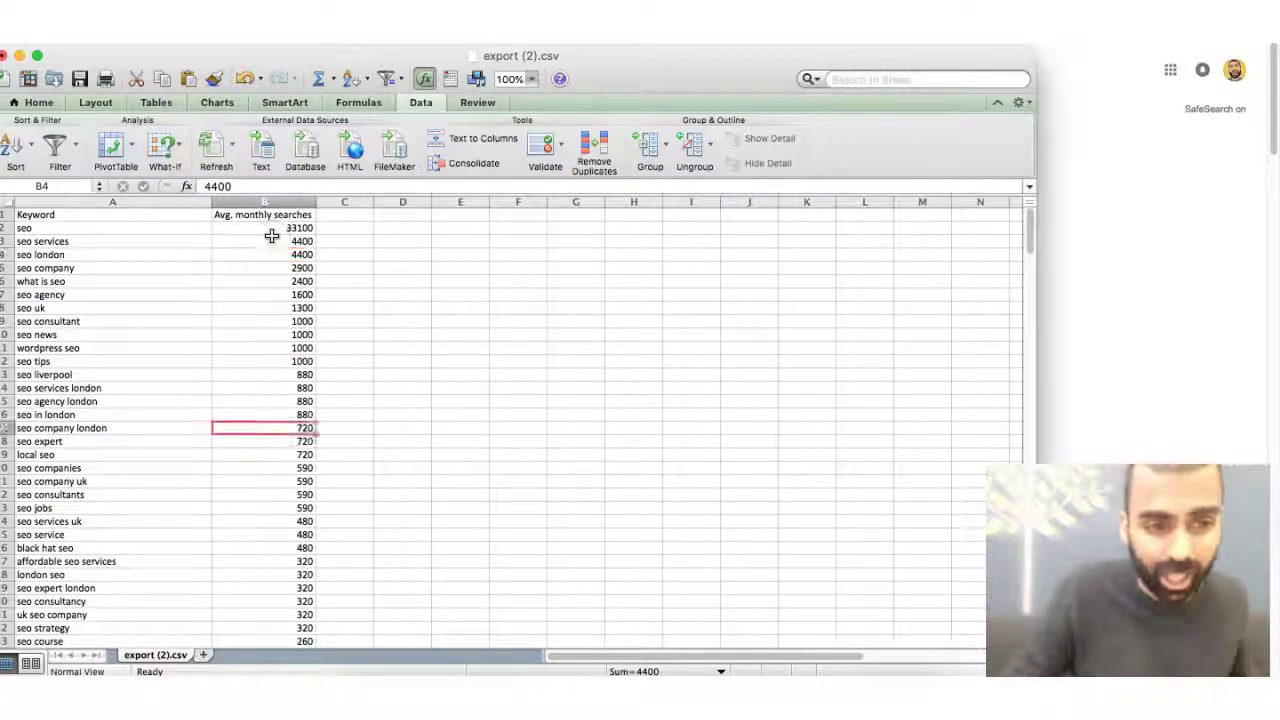
pyautogui.press('Down')
pyautogui.press('Down')
pyautogui.press('Down')
pyautogui.press('Down')
pyautogui.press('Down')
pyautogui.press('Down')
pyautogui.press('Down')
pyautogui.press('Down')
pyautogui.press('Down')
pyautogui.press('Down')
pyautogui.press('Down')
pyautogui.press('Down')
pyautogui.press('Down')
pyautogui.press('Down')
pyautogui.press('Down')
pyautogui.press('Down')
pyautogui.press('Down')
pyautogui.press('Down')
pyautogui.press('Down')
pyautogui.press('Down')
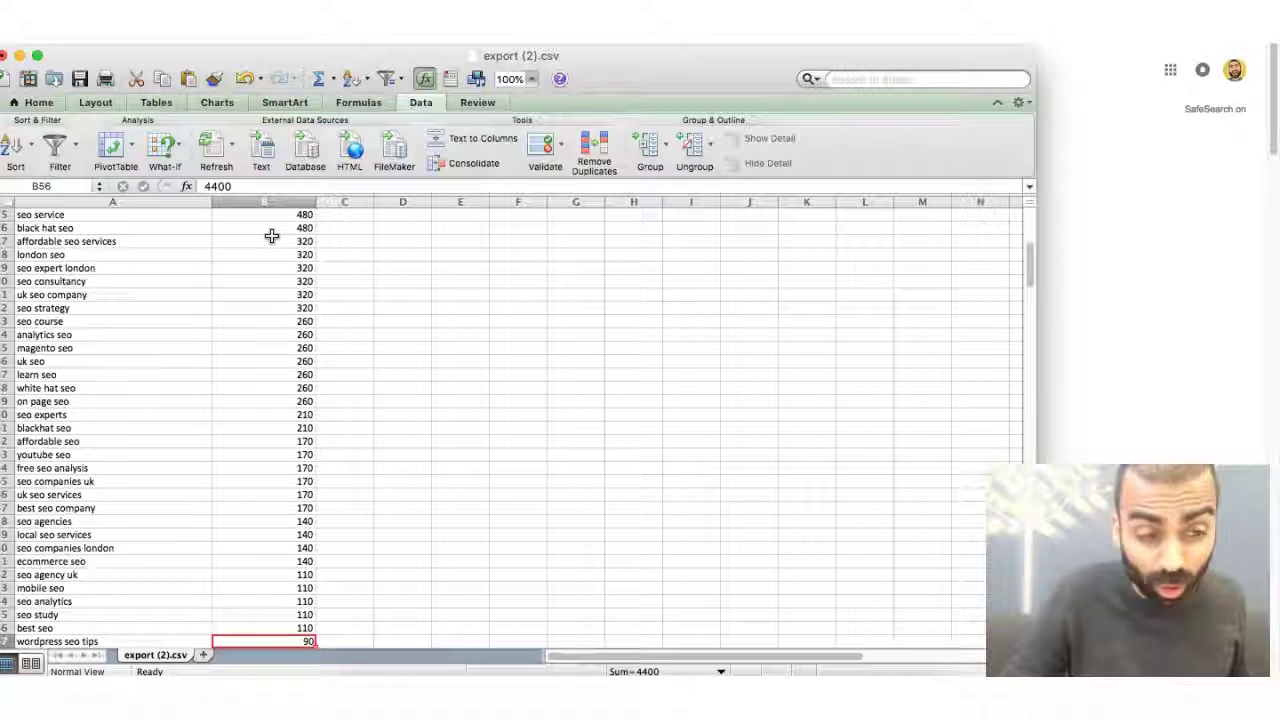
pyautogui.press('Down')
pyautogui.press('Down')
pyautogui.press('Down')
pyautogui.press('Down')
pyautogui.press('Down')
pyautogui.press('Down')
pyautogui.press('Down')
pyautogui.press('Down')
pyautogui.press('Down')
pyautogui.press('Down')
pyautogui.press('Down')
pyautogui.press('Down')
pyautogui.press('Down')
pyautogui.press('Down')
pyautogui.press('Down')
pyautogui.press('Down')
pyautogui.press('Down')
pyautogui.press('Down')
pyautogui.press('Down')
pyautogui.press('Down')
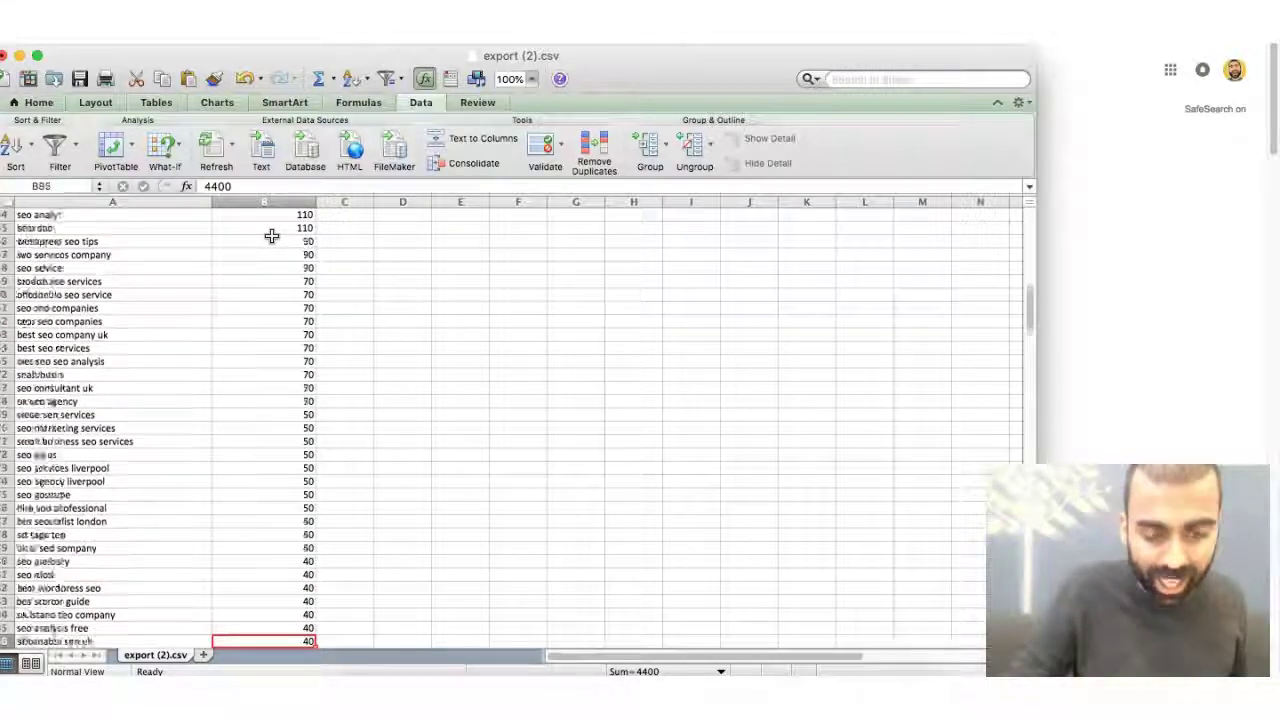
pyautogui.scroll(20, 254, 491)
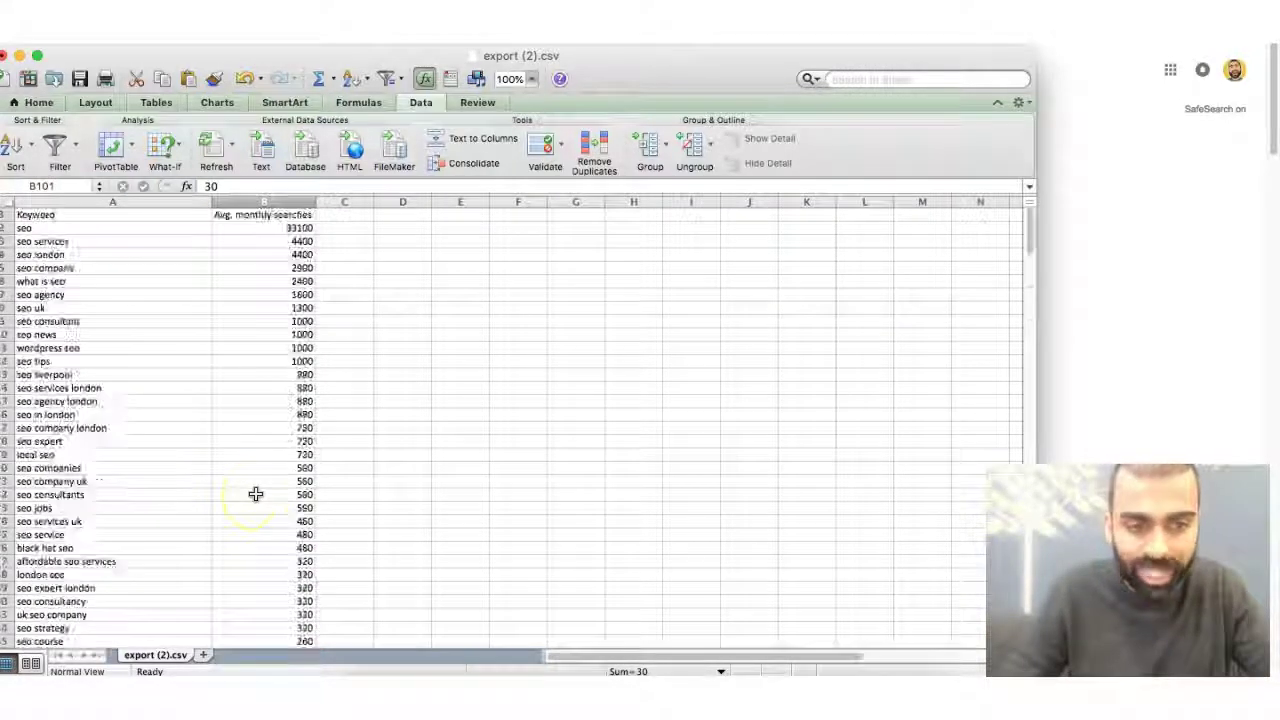
# Widen column B to several times its fitted width and select the header cells A1:B1.
pyautogui.moveTo(321, 206); pyautogui.dragTo(570, 206)
pyautogui.moveTo(134, 214); pyautogui.dragTo(303, 214)
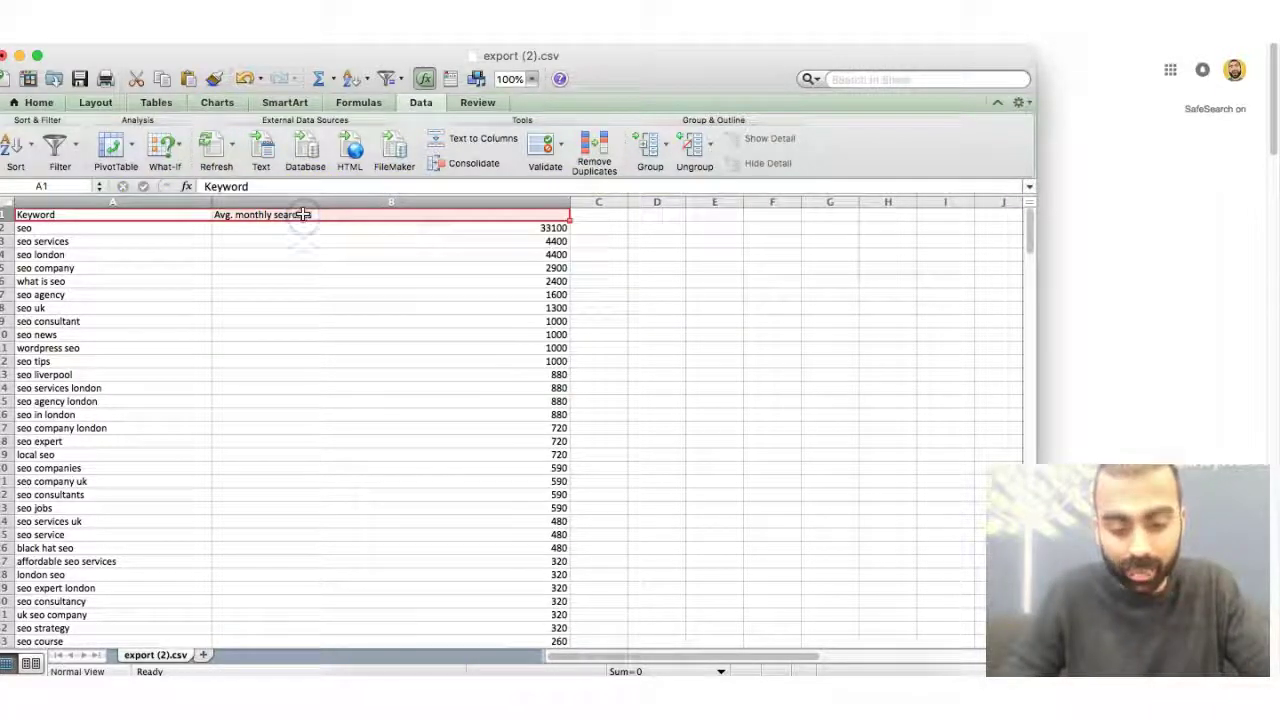
# Examine the lower-volume keywords down to the last filled row of the list.
pyautogui.click(329, 306)
pyautogui.scroll(-20, 329, 305)
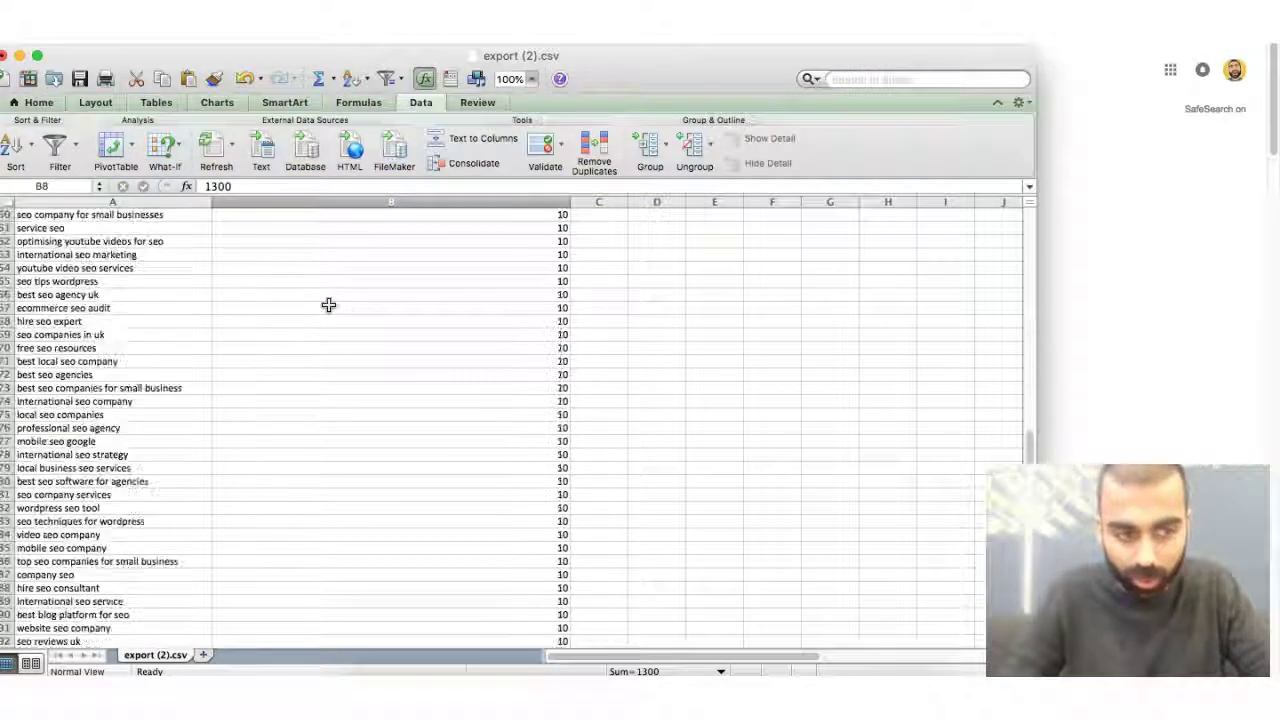
pyautogui.scroll(15, 329, 305)
pyautogui.scroll(-4, 329, 305)
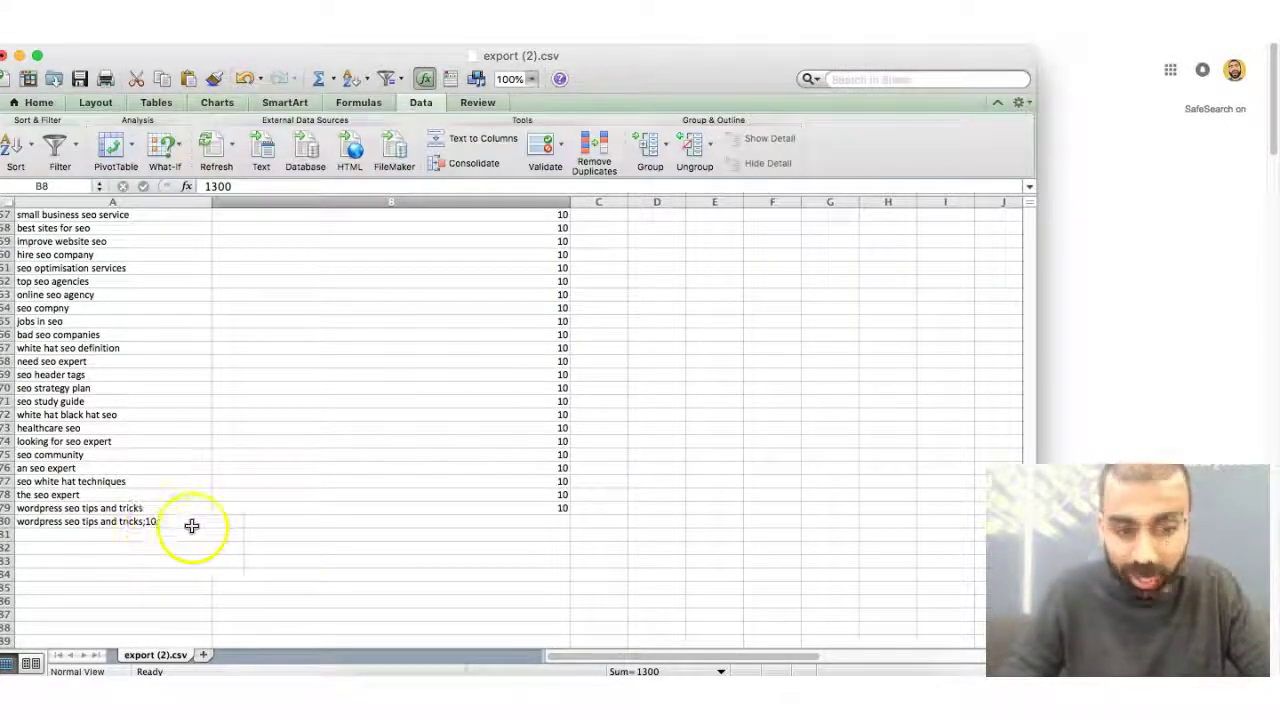